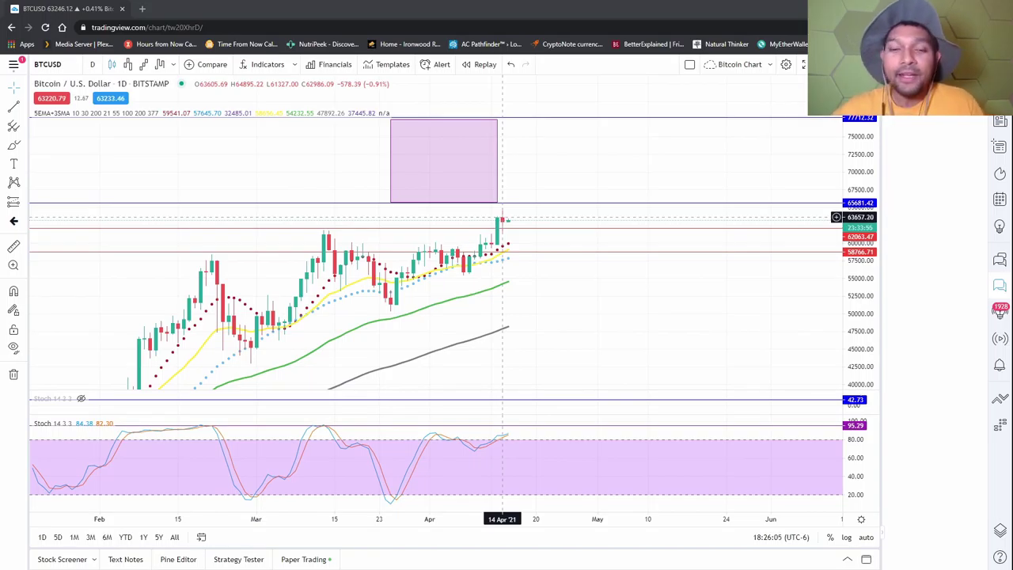
# Examine the recent daily Bitcoin candles relative to the shaded target zone and the horizontal price levels.
pyautogui.moveTo(552, 266); pyautogui.dragTo(529, 267)
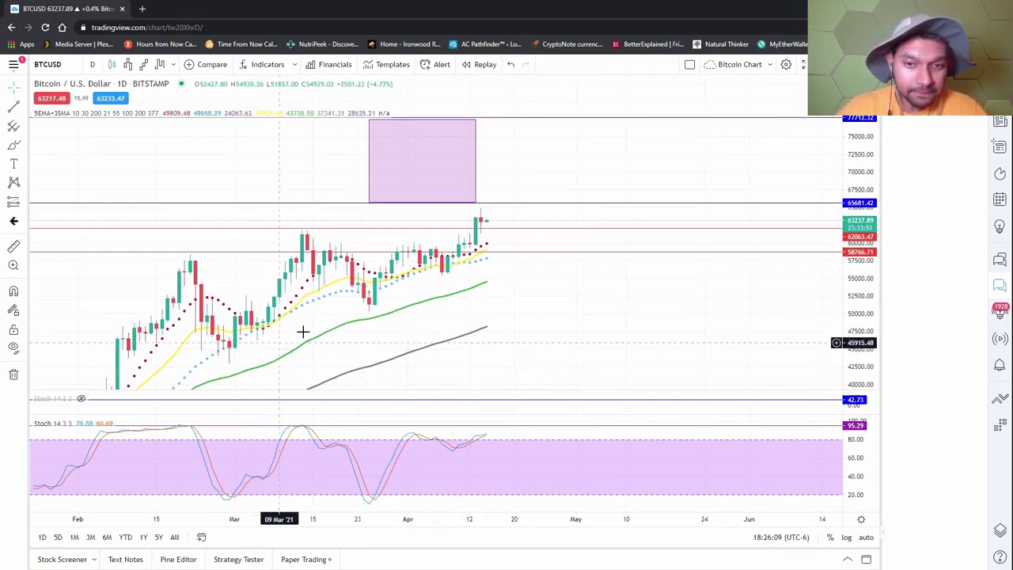
pyautogui.moveTo(581, 285); pyautogui.dragTo(546, 353)
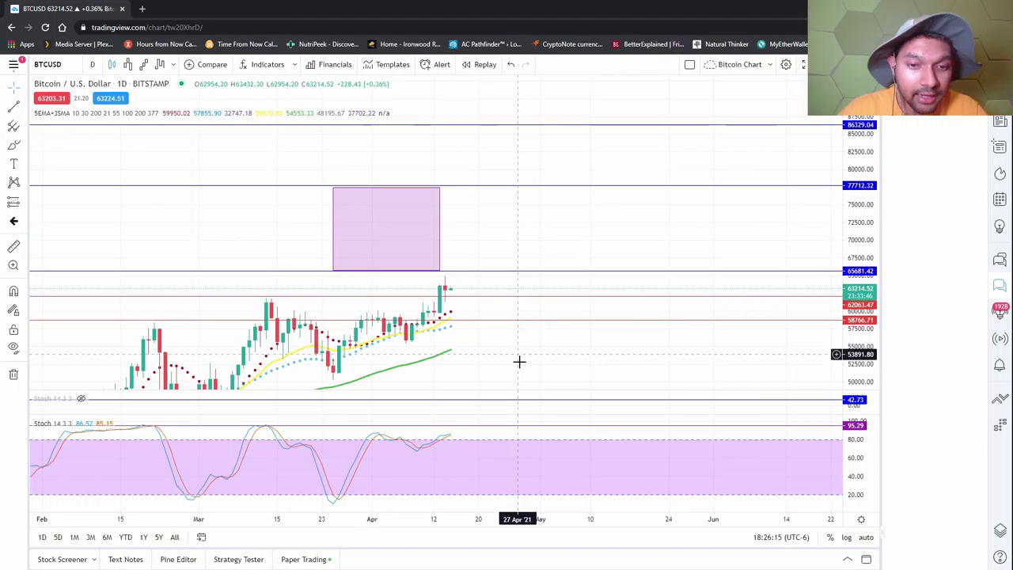
pyautogui.moveTo(487, 344); pyautogui.dragTo(473, 312)
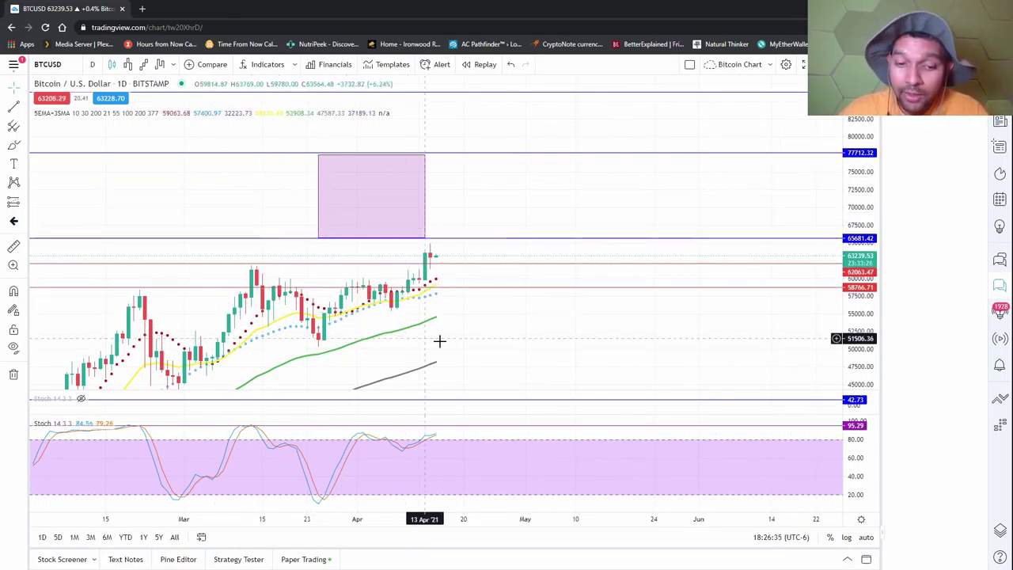
pyautogui.scroll(-2, 436, 341)
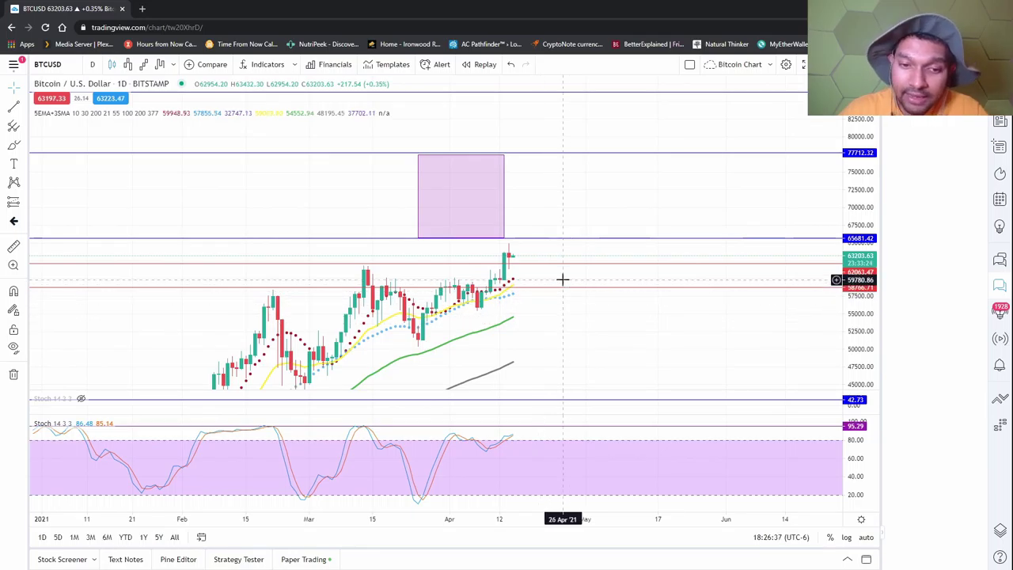
pyautogui.moveTo(583, 317); pyautogui.dragTo(498, 366)
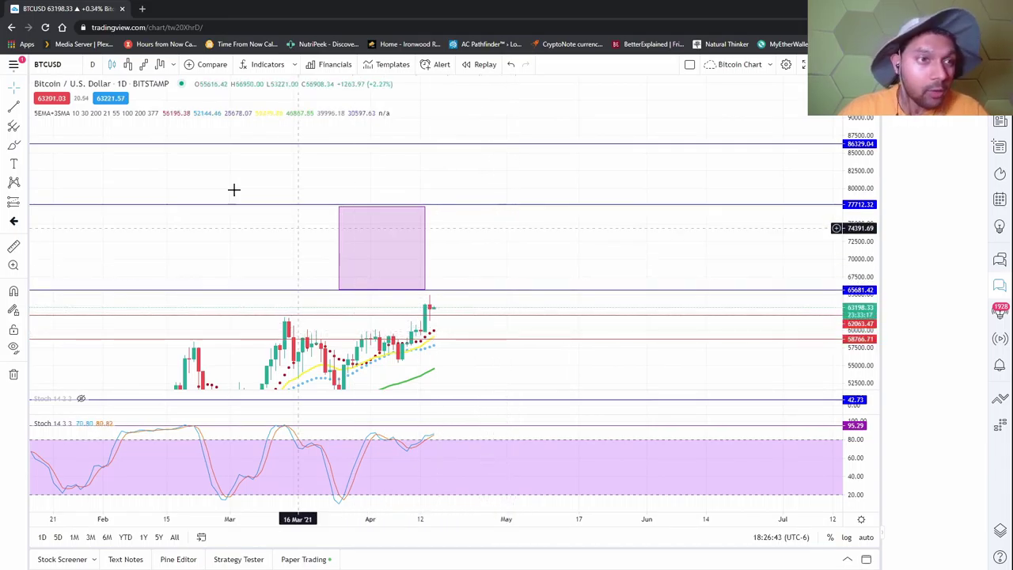
# Show the Bitcoin chart as Line Break and examine the latest bars beneath the shaded target zone.
pyautogui.click(131, 64)
pyautogui.scroll(2, 626, 339)
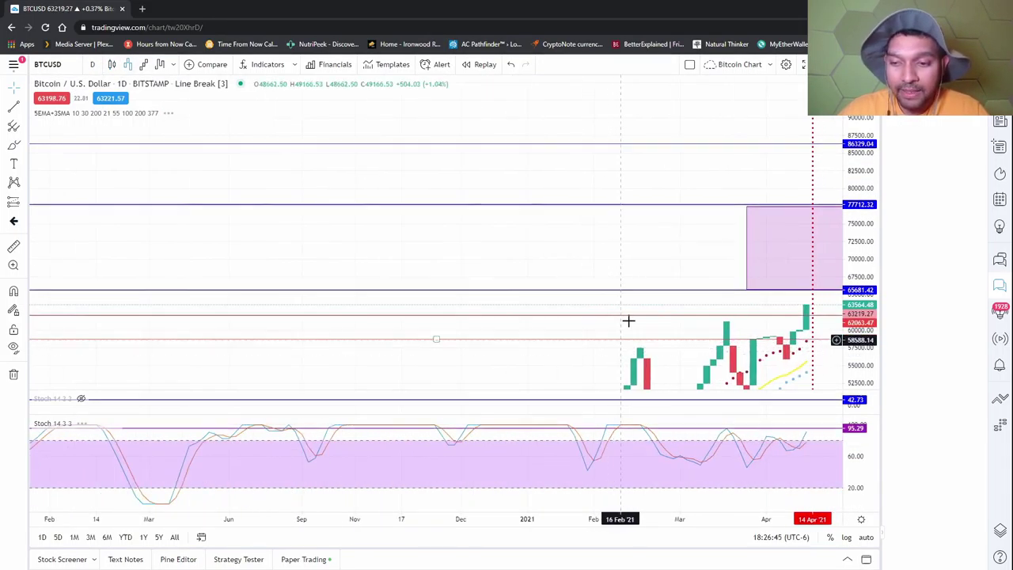
pyautogui.moveTo(622, 310); pyautogui.dragTo(272, 276)
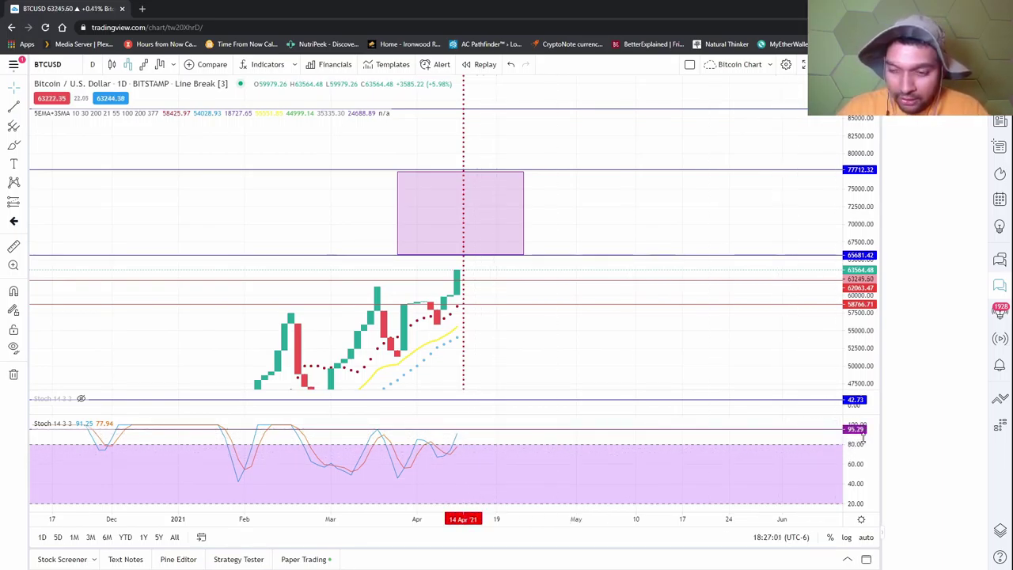
pyautogui.scroll(-3, 507, 430)
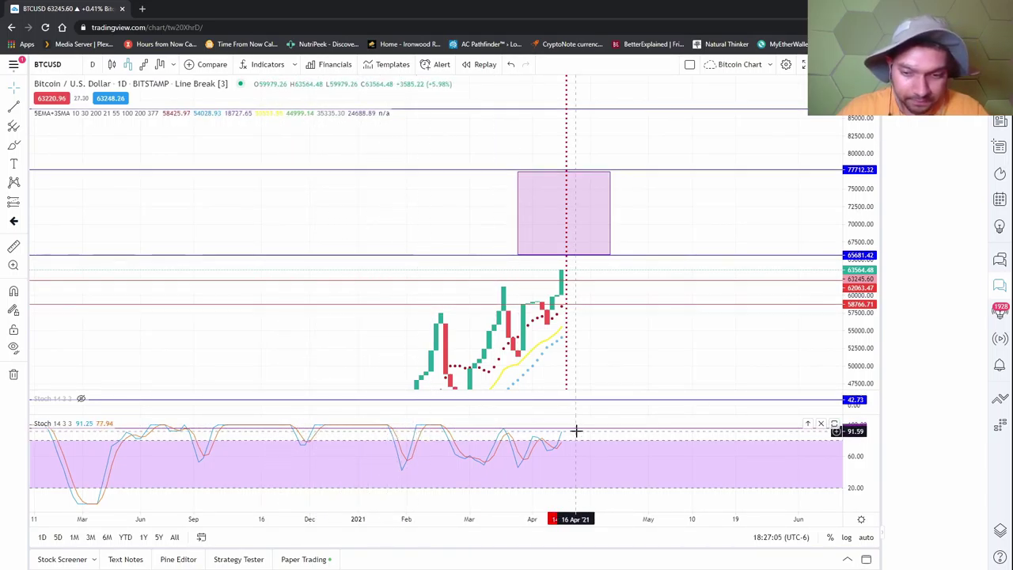
pyautogui.moveTo(649, 362); pyautogui.dragTo(435, 361)
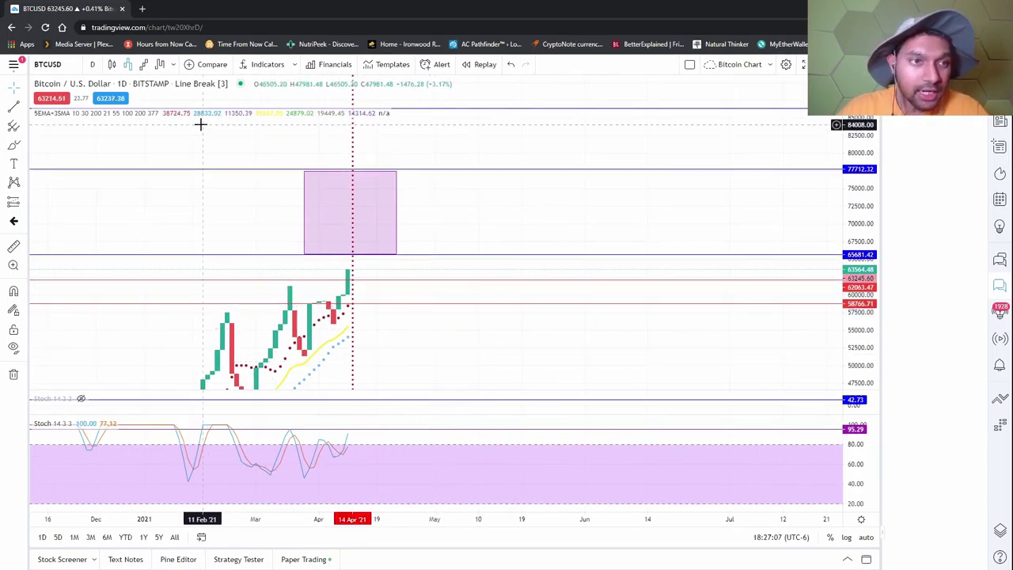
# Show the Bitcoin chart as Kagi and compress the price scale to view the full trend since 2017.
pyautogui.click(142, 65)
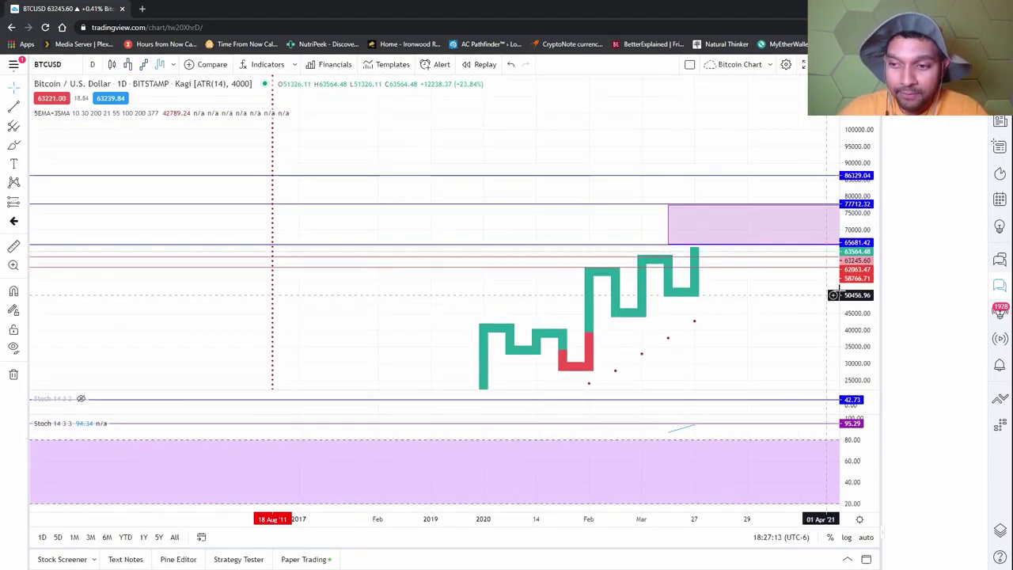
pyautogui.moveTo(841, 213); pyautogui.dragTo(841, 291)
pyautogui.moveTo(769, 308); pyautogui.dragTo(738, 283)
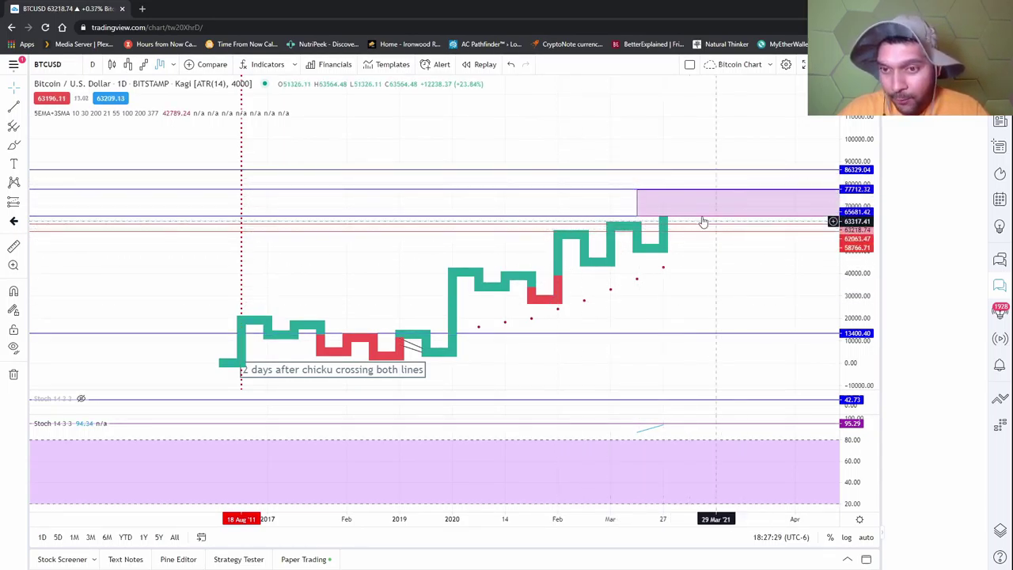
pyautogui.moveTo(704, 294); pyautogui.dragTo(588, 302)
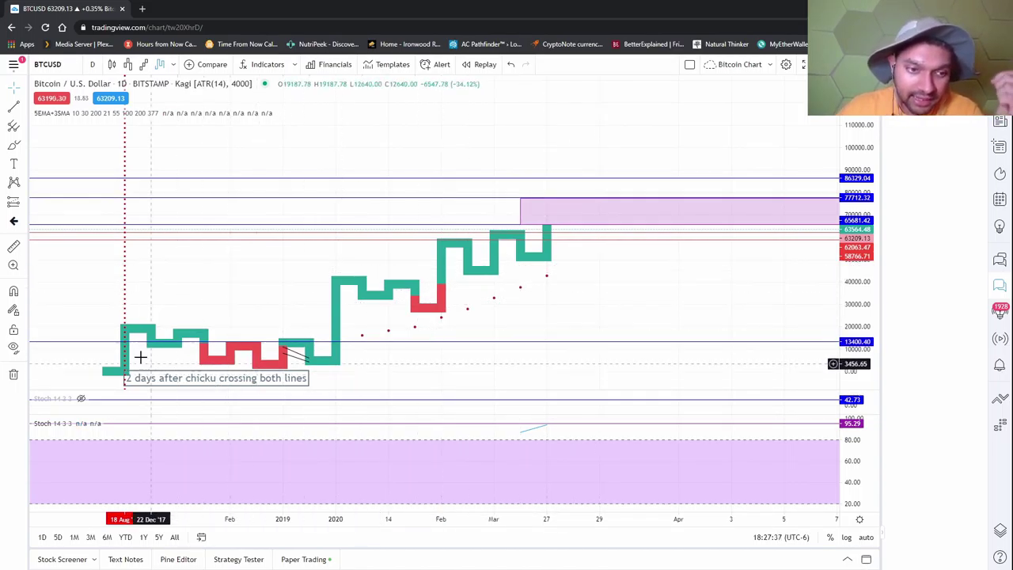
# Return the Bitcoin chart to candles and bring the 2021 price action and moving averages into view.
pyautogui.click(109, 65)
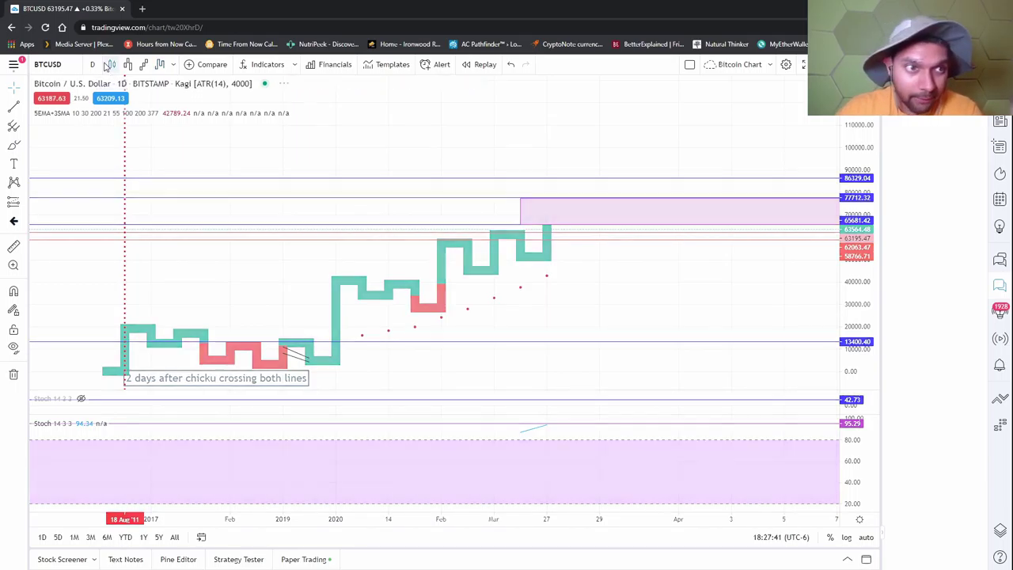
pyautogui.scroll(-4, 624, 282)
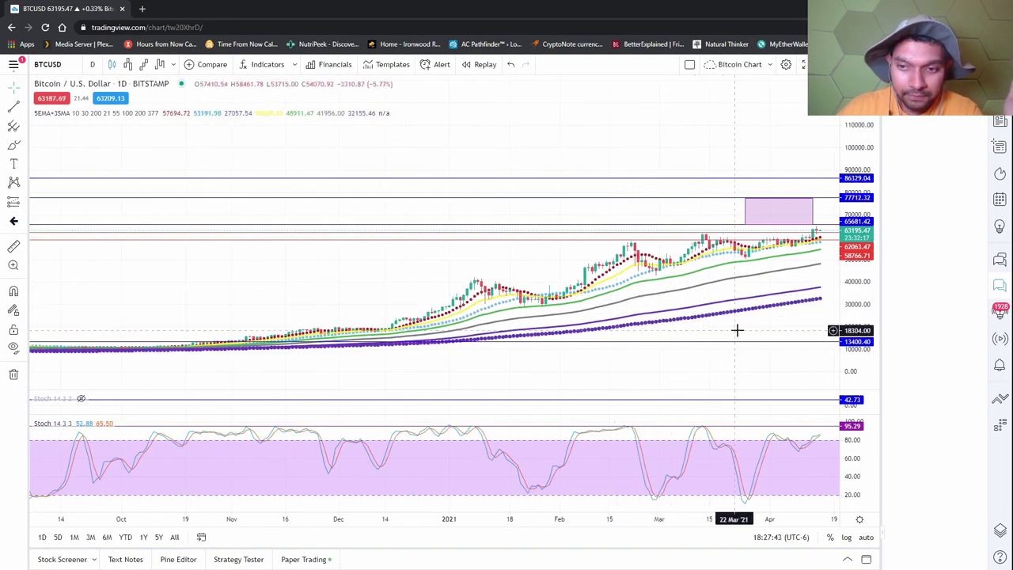
pyautogui.moveTo(744, 328); pyautogui.dragTo(363, 263)
pyautogui.moveTo(512, 216); pyautogui.dragTo(540, 258)
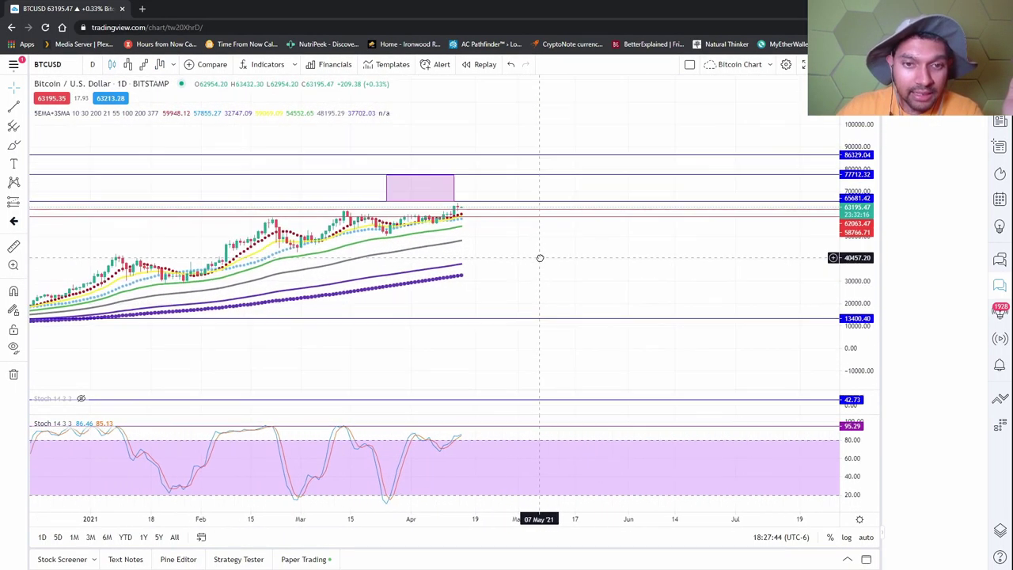
# Compare the Bitcoin price action in Line Break and Kagi chart styles.
pyautogui.click(130, 66)
pyautogui.scroll(3, 566, 245)
pyautogui.moveTo(772, 253); pyautogui.dragTo(571, 278)
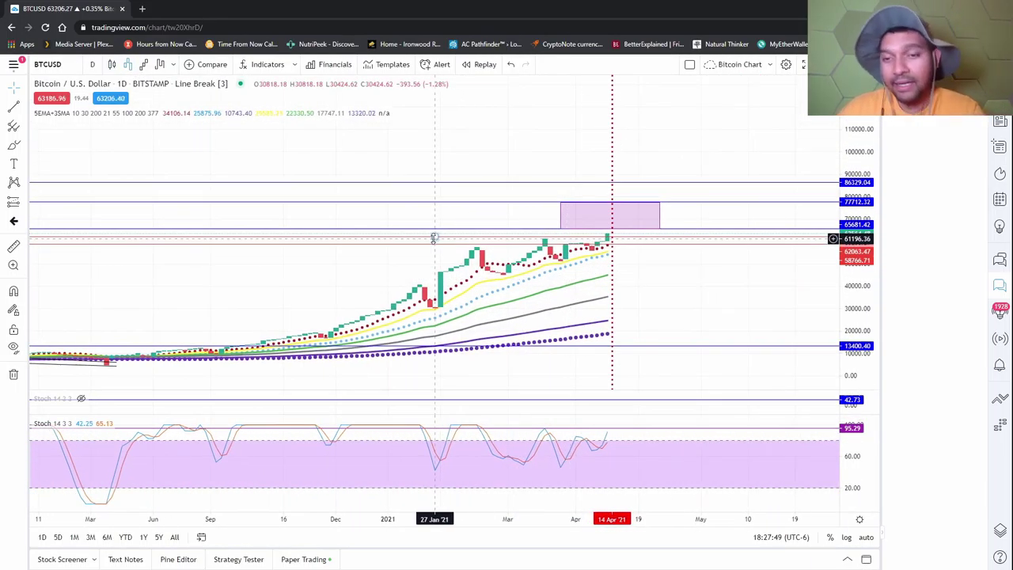
pyautogui.click(158, 66)
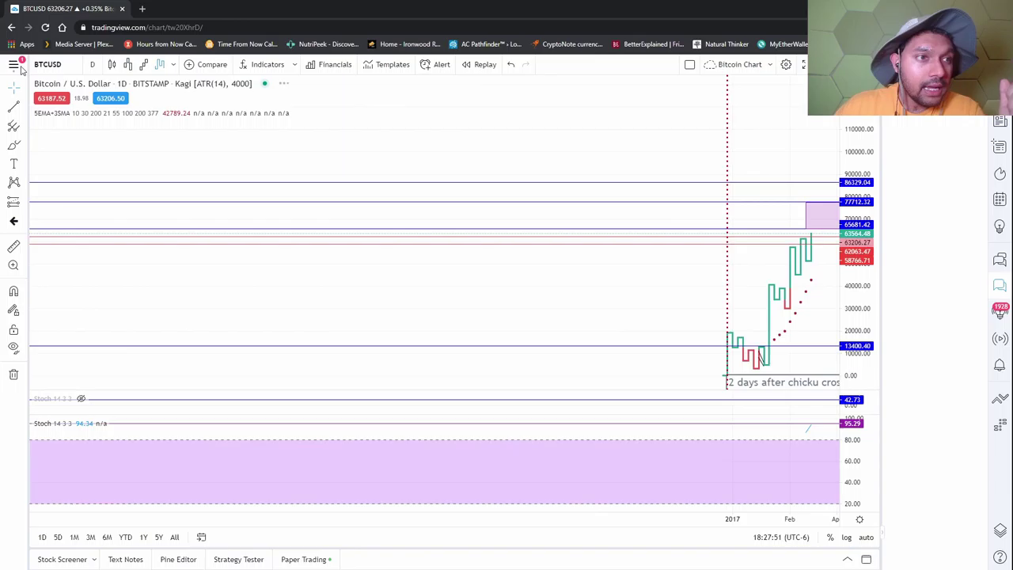
# Load the saved ETH Chart layout and bring the latest bars, shaded zone and take-profit level into view.
pyautogui.click(14, 66)
pyautogui.moveTo(90, 76)
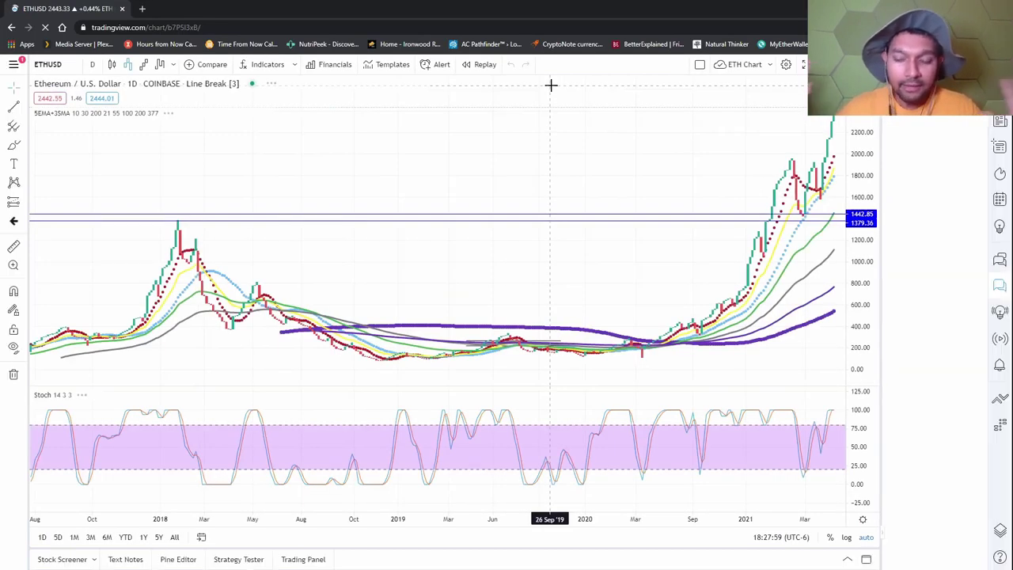
pyautogui.moveTo(574, 125); pyautogui.dragTo(187, 143)
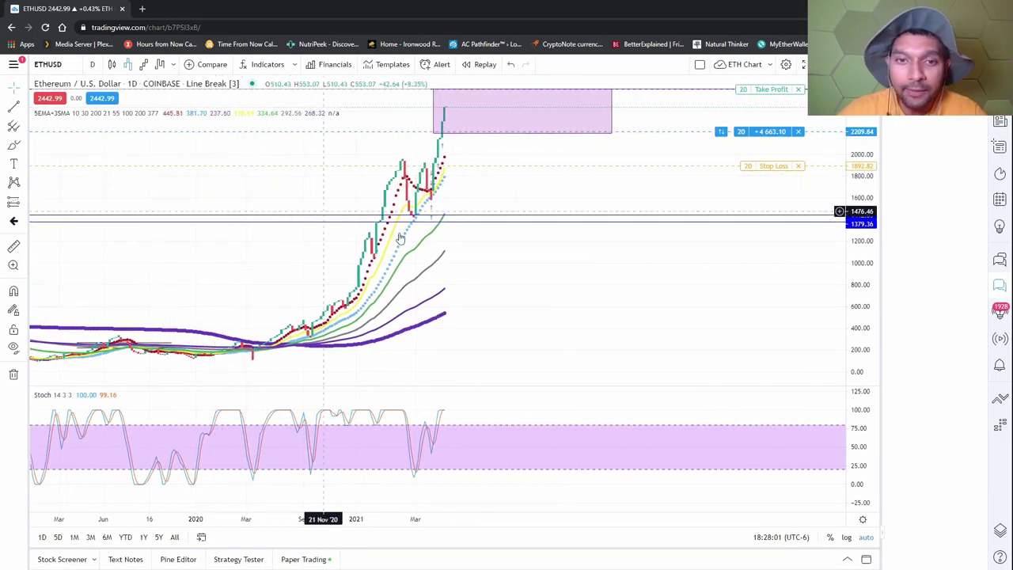
pyautogui.moveTo(863, 142); pyautogui.dragTo(861, 238)
pyautogui.moveTo(629, 323); pyautogui.dragTo(628, 407)
pyautogui.moveTo(861, 264); pyautogui.dragTo(874, 182)
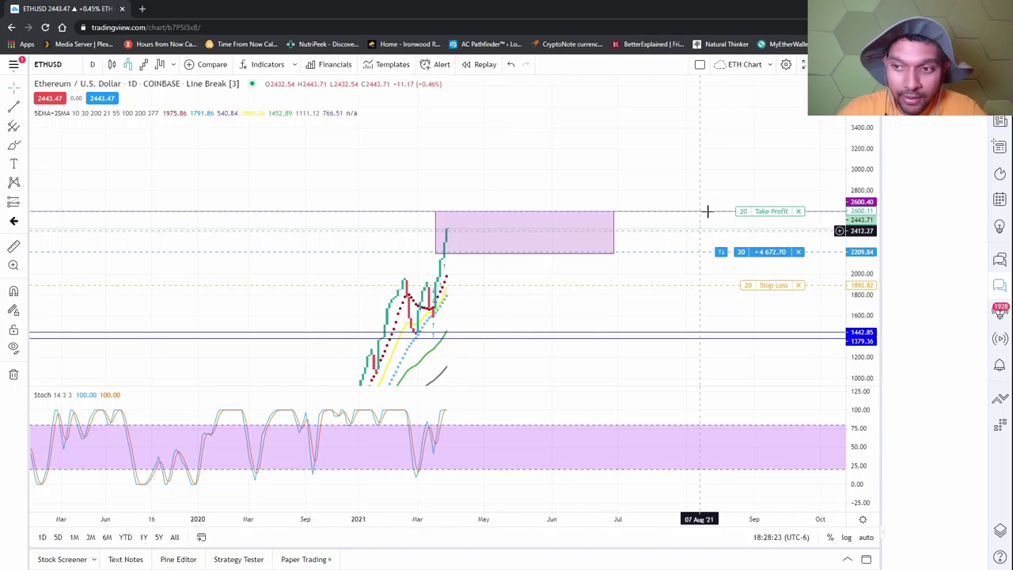
pyautogui.moveTo(645, 210); pyautogui.dragTo(576, 168)
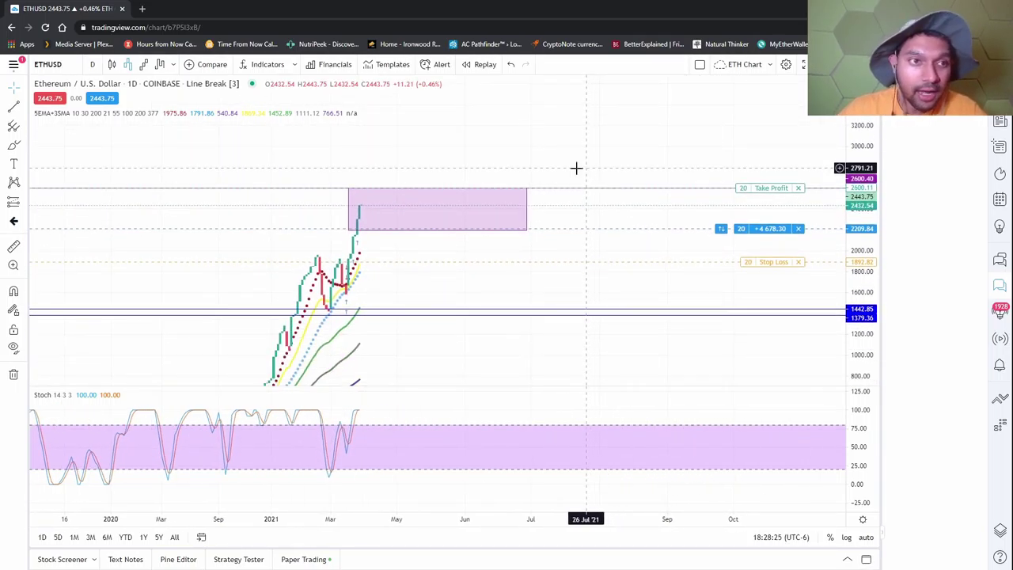
# Show the Ethereum chart as Renko and enlarge the latest bricks inside the shaded target zone.
pyautogui.click(144, 64)
pyautogui.scroll(10, 613, 282)
pyautogui.moveTo(613, 282); pyautogui.dragTo(276, 240)
pyautogui.scroll(3, 400, 284)
pyautogui.moveTo(400, 269); pyautogui.dragTo(402, 312)
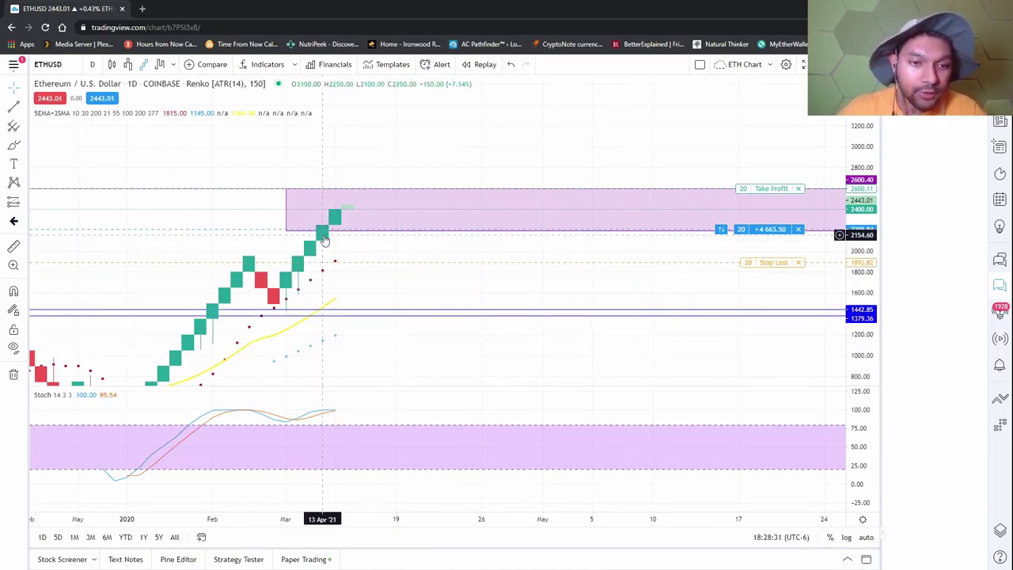
# Review the take-profit and stop-loss settings of the open ETHUSD long position and close them without modifying.
pyautogui.click(354, 194)
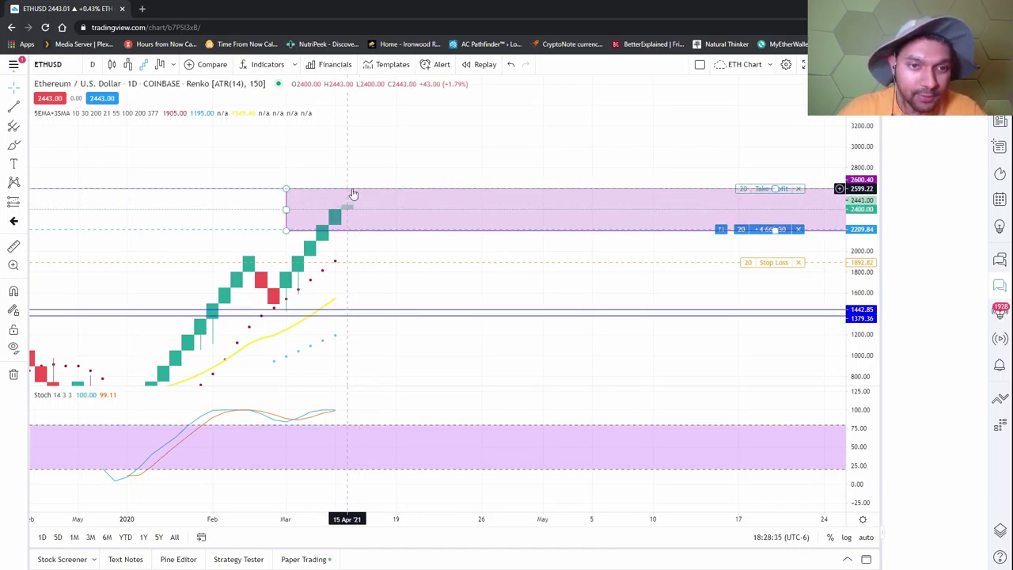
pyautogui.moveTo(444, 264); pyautogui.dragTo(740, 196)
pyautogui.doubleClick(740, 196)
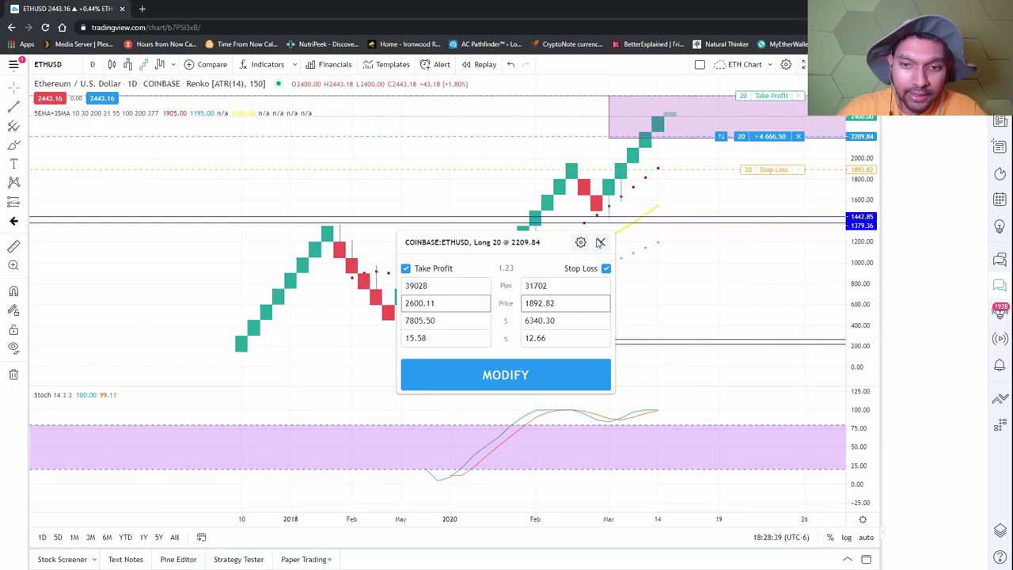
pyautogui.click(601, 243)
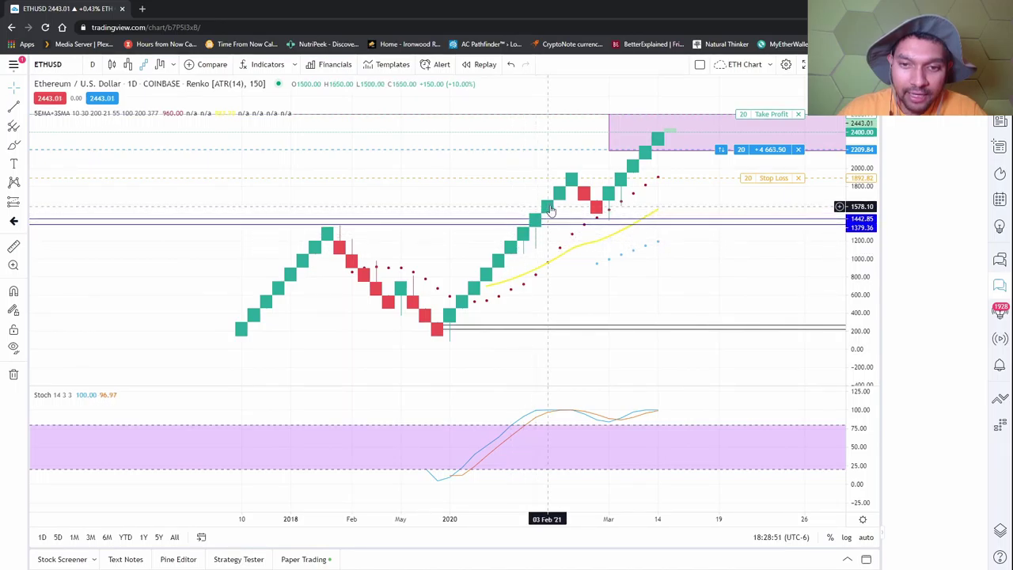
# Examine the Ethereum Renko uptrend relative to the take-profit, entry and stop-loss levels.
pyautogui.moveTo(721, 279); pyautogui.dragTo(549, 298)
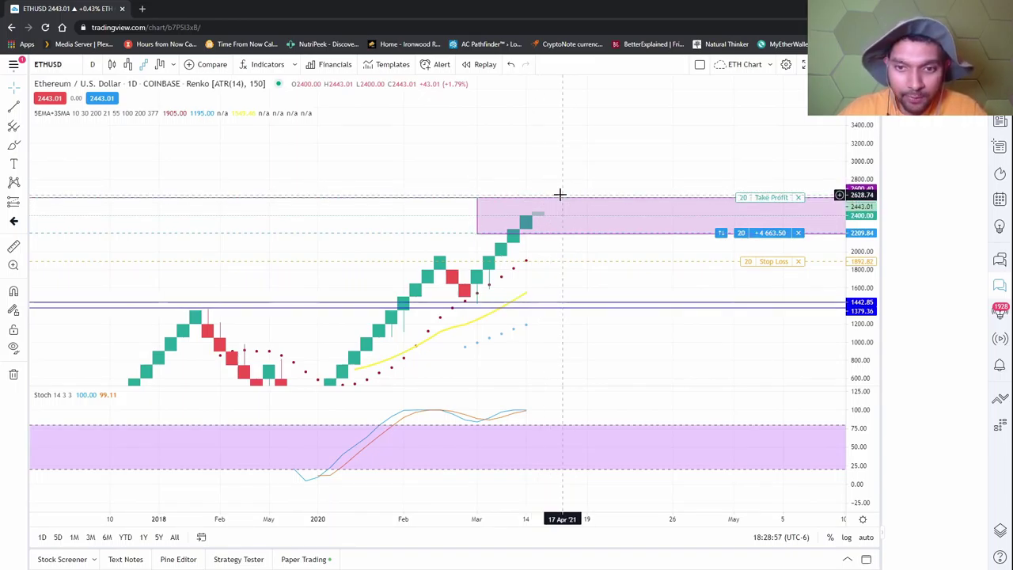
pyautogui.moveTo(656, 273); pyautogui.dragTo(480, 285)
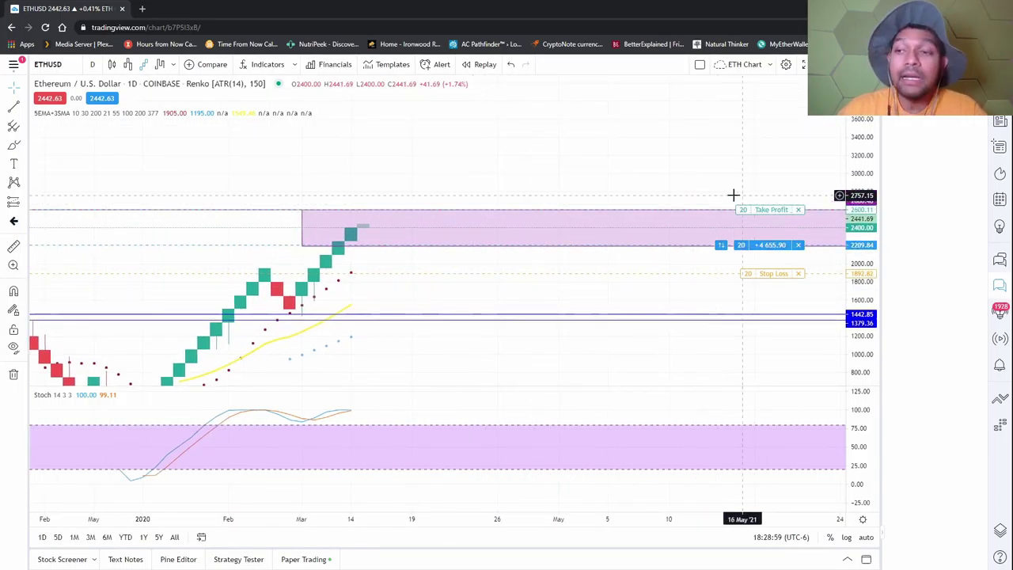
pyautogui.scroll(-3, 375, 287)
pyautogui.scroll(3, 377, 286)
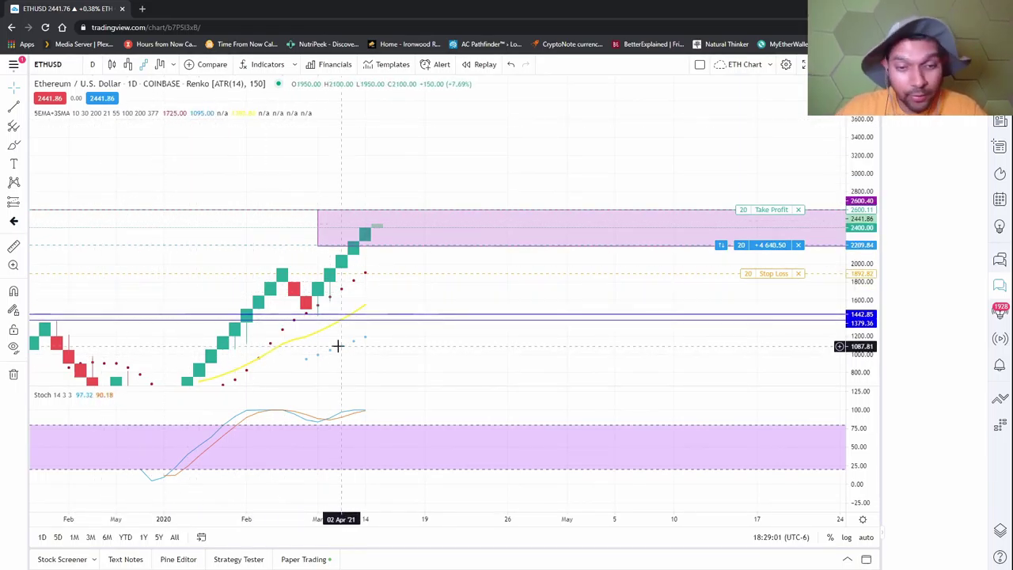
pyautogui.hscroll(-2, 459, 389)
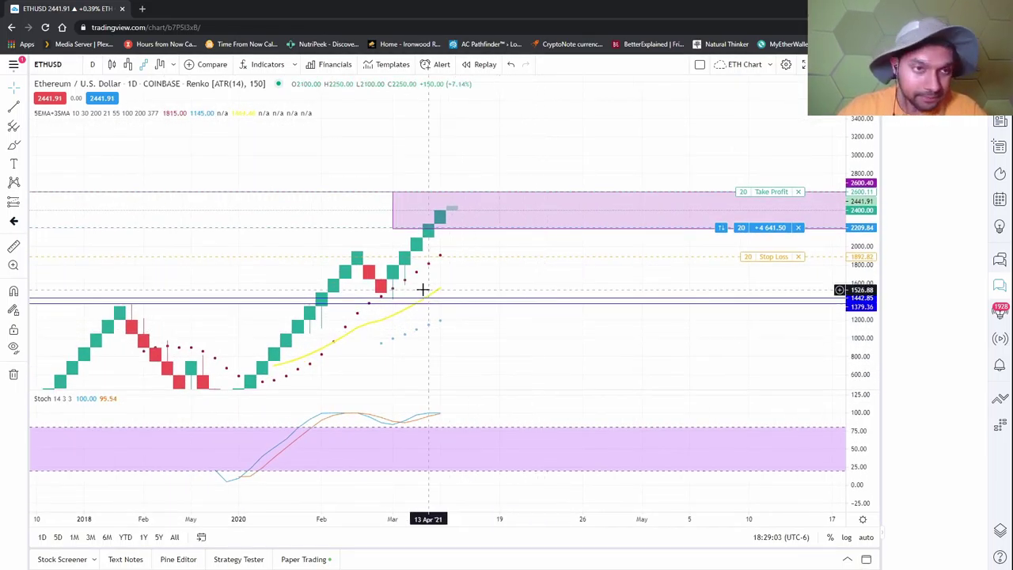
# Show the Ethereum chart as candles and examine the recent price action against the moving averages.
pyautogui.click(112, 64)
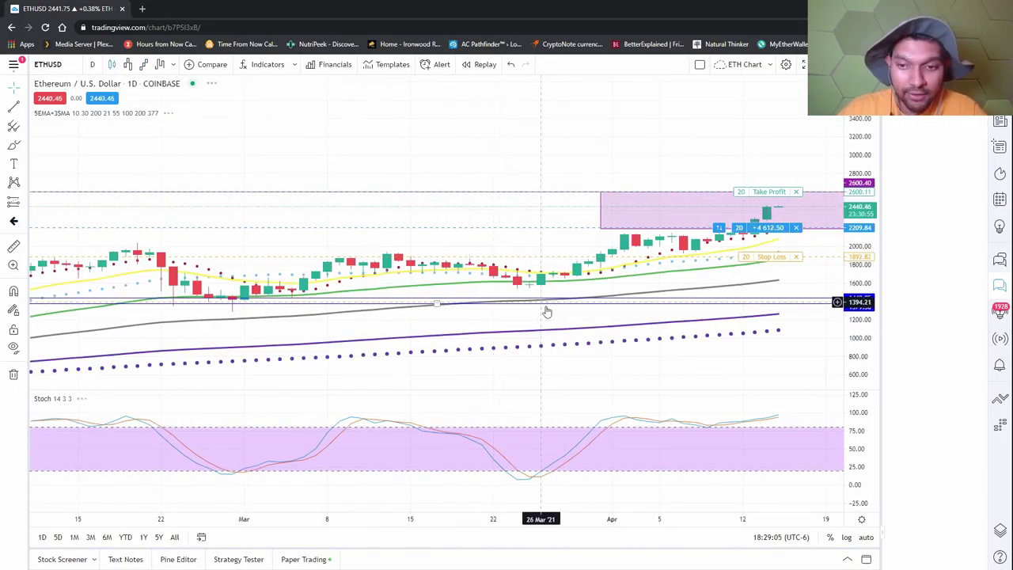
pyautogui.scroll(-4, 547, 312)
pyautogui.moveTo(750, 357); pyautogui.dragTo(480, 363)
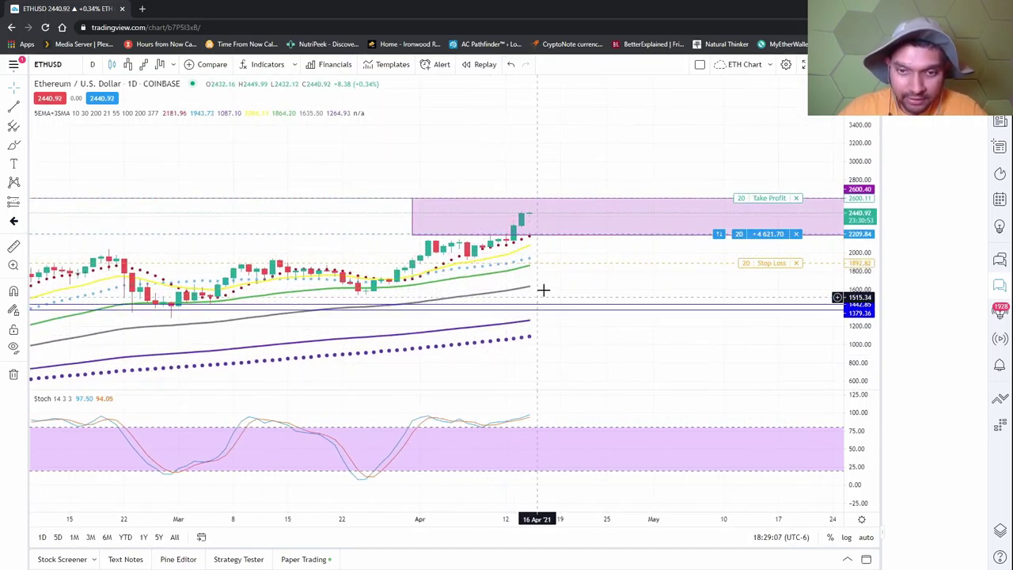
# Switch the Ethereum chart to Kagi and enlarge the 2021 uptrend up to the shaded target zone.
pyautogui.click(159, 64)
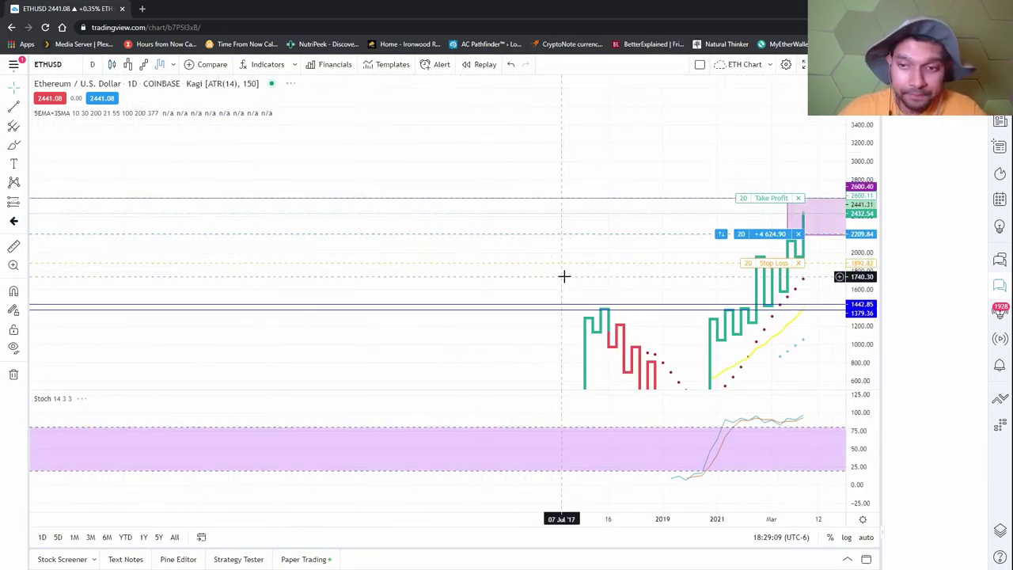
pyautogui.scroll(5, 563, 276)
pyautogui.moveTo(739, 362); pyautogui.dragTo(521, 346)
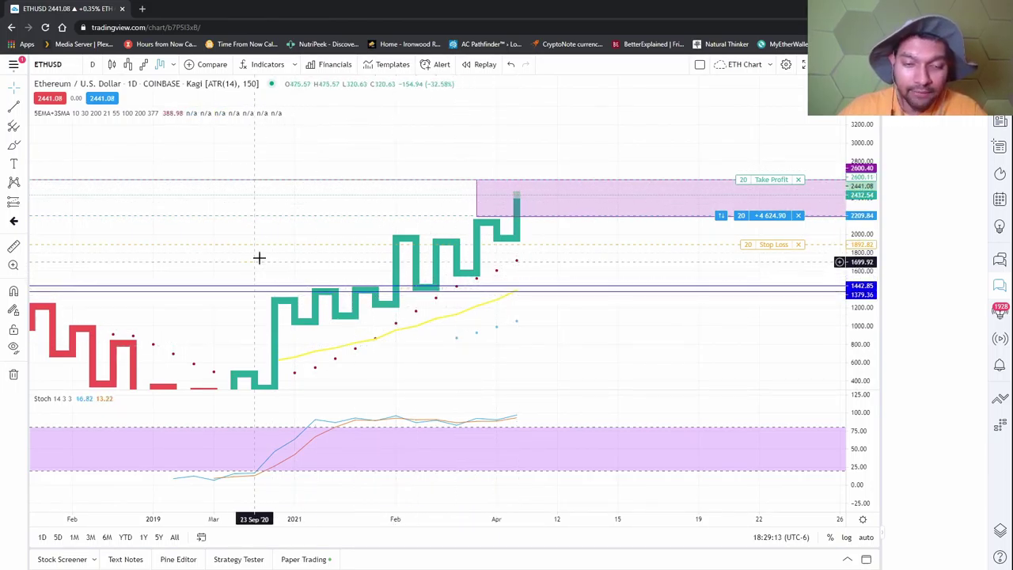
pyautogui.moveTo(484, 361); pyautogui.dragTo(573, 330)
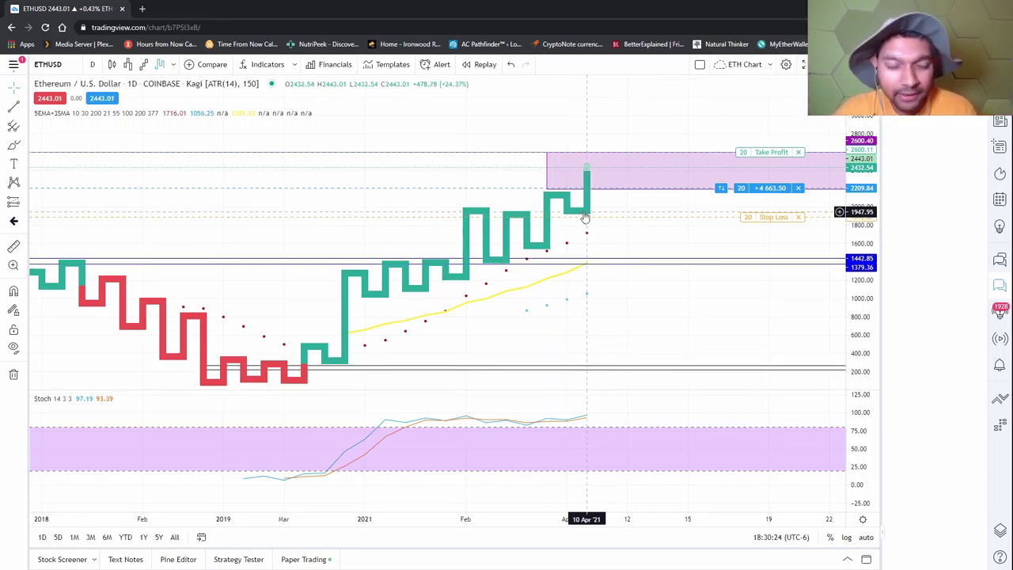
pyautogui.moveTo(656, 224); pyautogui.dragTo(493, 222)
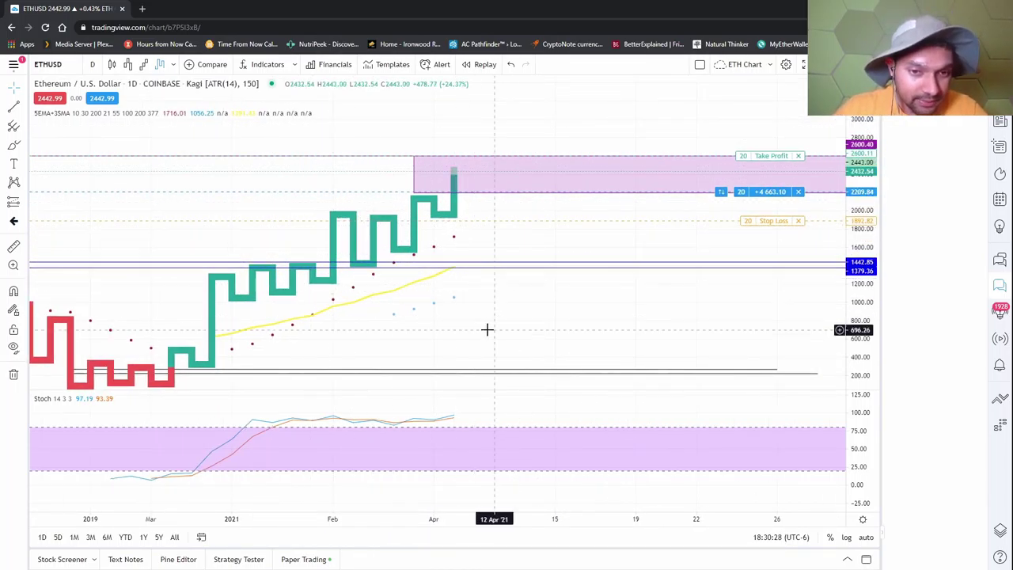
# Examine the Ethereum Kagi uptrend against the 2018 high, the blue support lines and the shaded target zone.
pyautogui.moveTo(486, 330); pyautogui.dragTo(649, 273)
pyautogui.moveTo(233, 186); pyautogui.dragTo(241, 209)
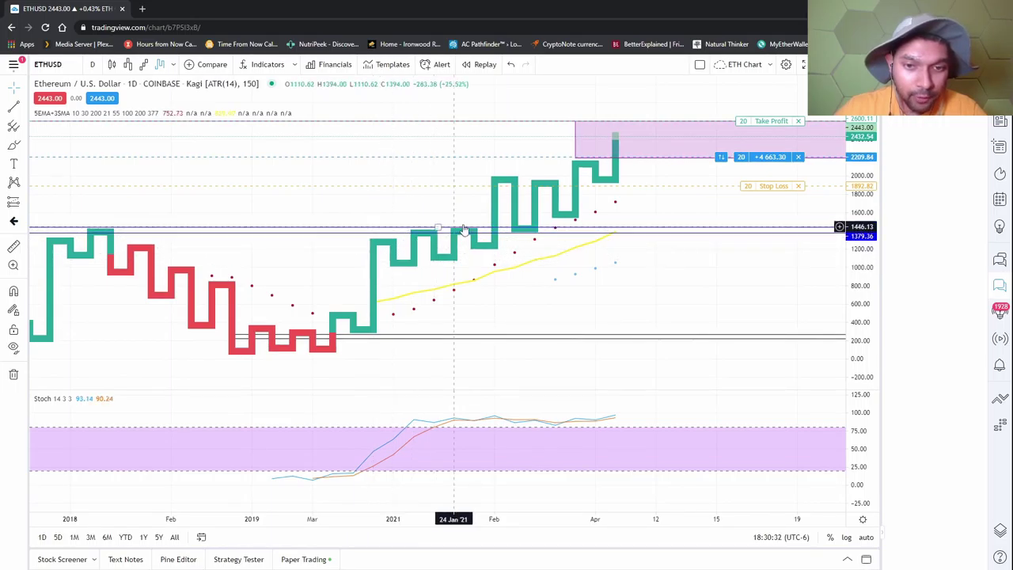
pyautogui.moveTo(703, 183); pyautogui.dragTo(688, 229)
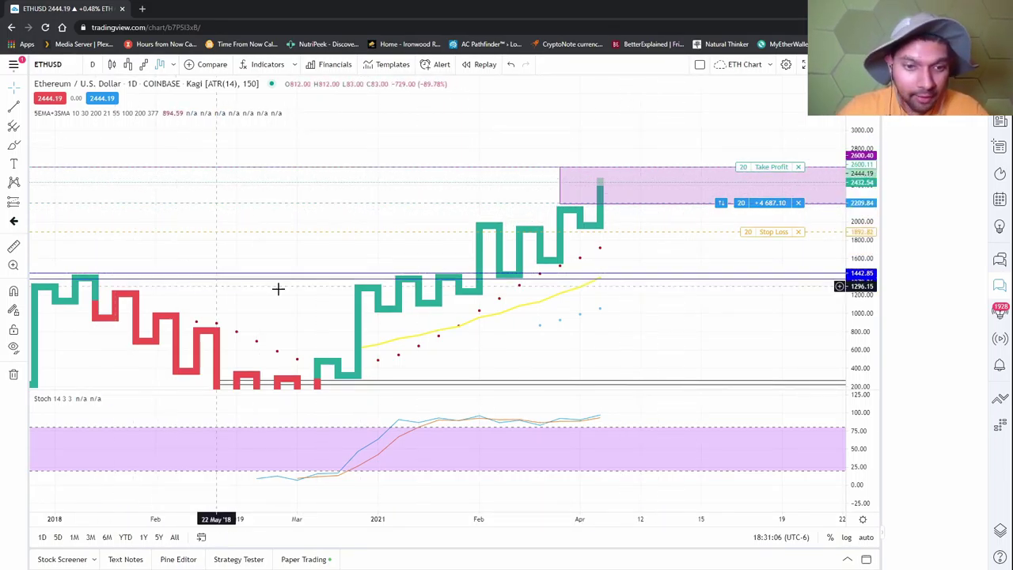
pyautogui.moveTo(662, 304); pyautogui.dragTo(674, 333)
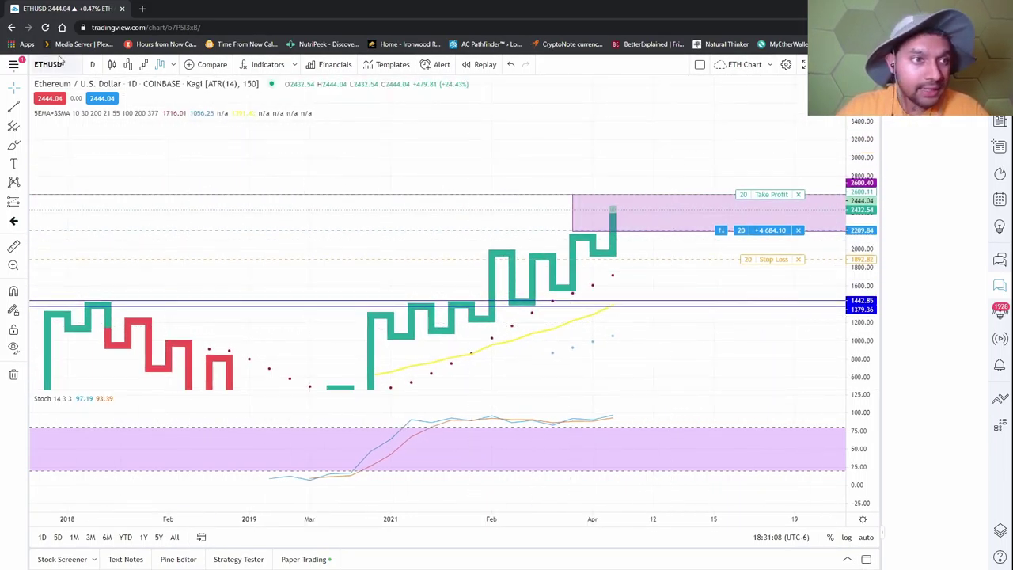
# Open the saved DogeCharts layout and show the daily Dogecoin chart as Line Break.
pyautogui.click(15, 65)
pyautogui.moveTo(76, 76)
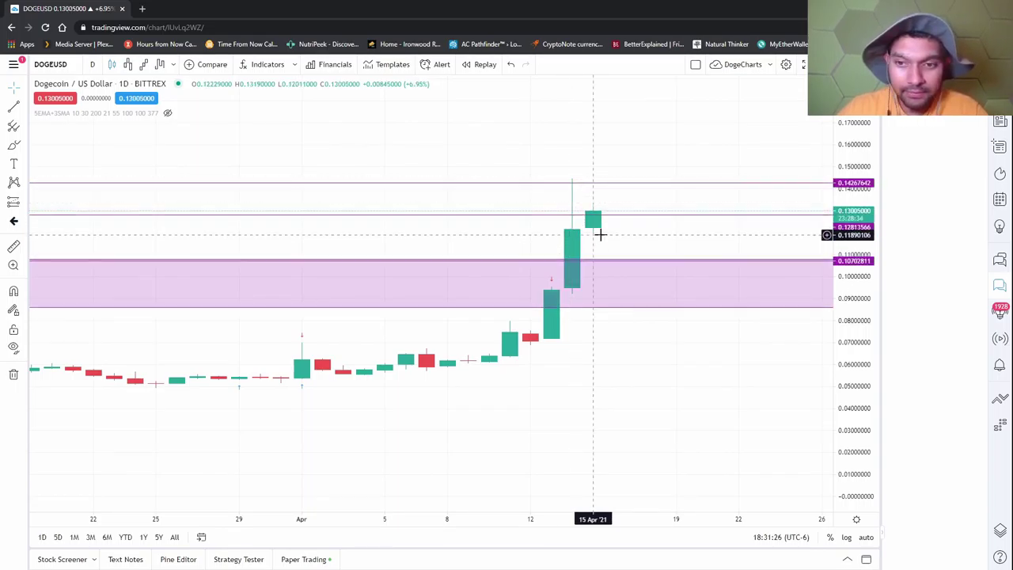
pyautogui.click(128, 64)
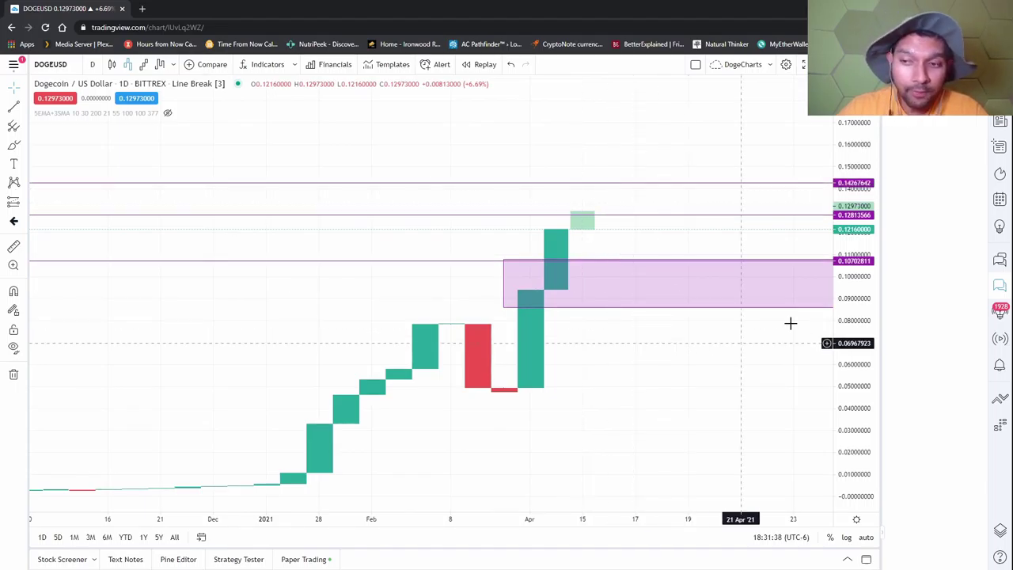
pyautogui.moveTo(845, 274); pyautogui.dragTo(846, 356)
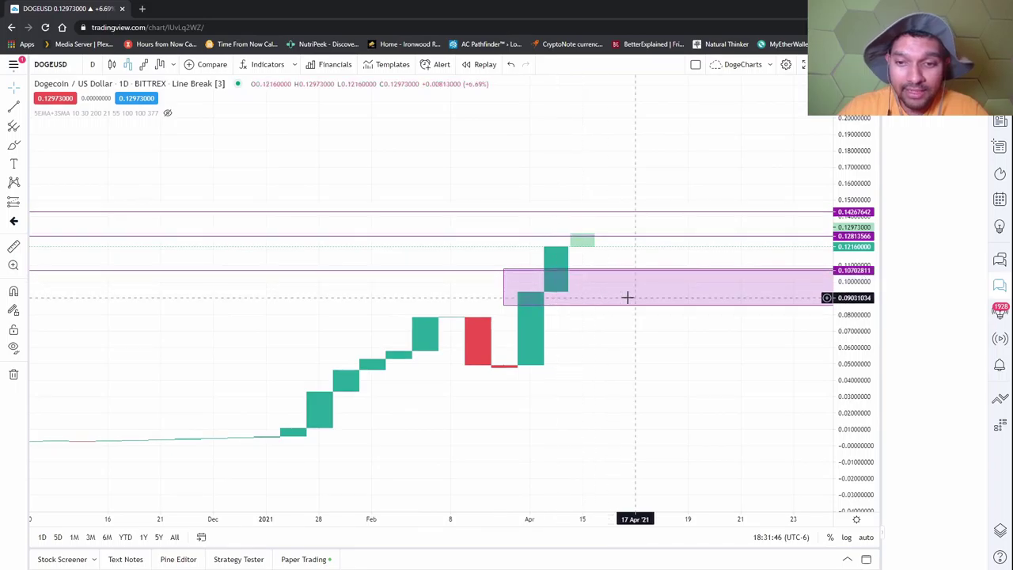
# Raise the shaded Dogecoin target zone to span about 0.1284 to 0.1505 and display the chart as candles.
pyautogui.moveTo(590, 304); pyautogui.dragTo(597, 274)
pyautogui.click(115, 66)
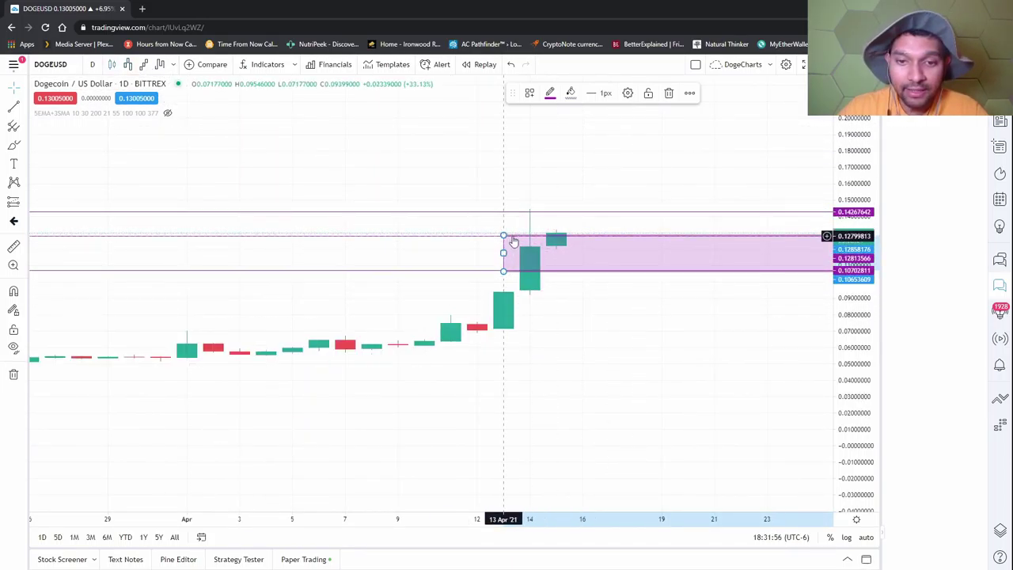
pyautogui.moveTo(505, 251); pyautogui.dragTo(504, 209)
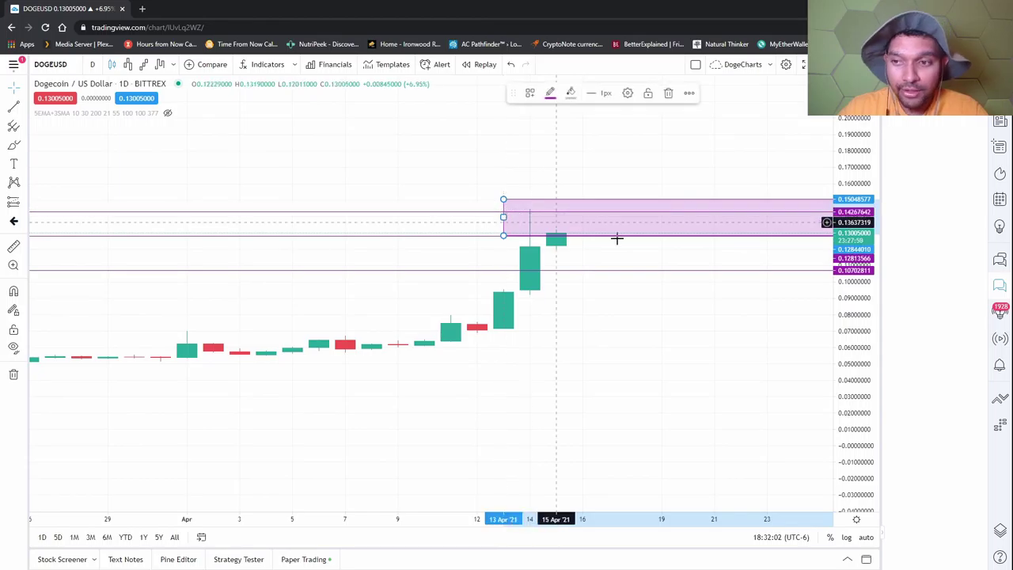
# Switch the Dogecoin chart to Renko and examine the 2021 brick uptrend up to the shaded target zone.
pyautogui.click(131, 68)
pyautogui.click(144, 69)
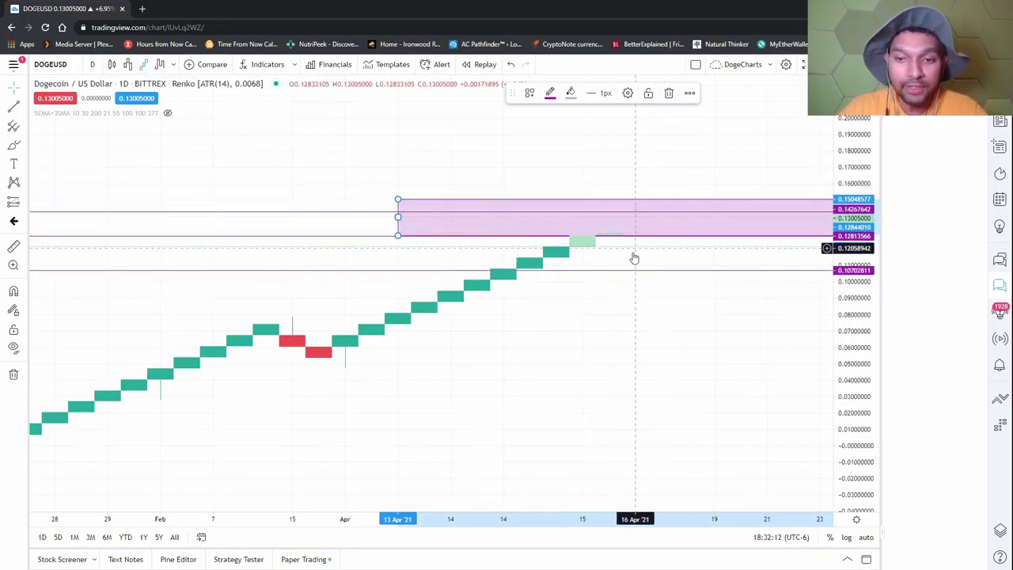
pyautogui.scroll(-2, 673, 323)
pyautogui.scroll(-4, 673, 322)
pyautogui.moveTo(711, 373); pyautogui.dragTo(535, 277)
pyautogui.scroll(3, 428, 341)
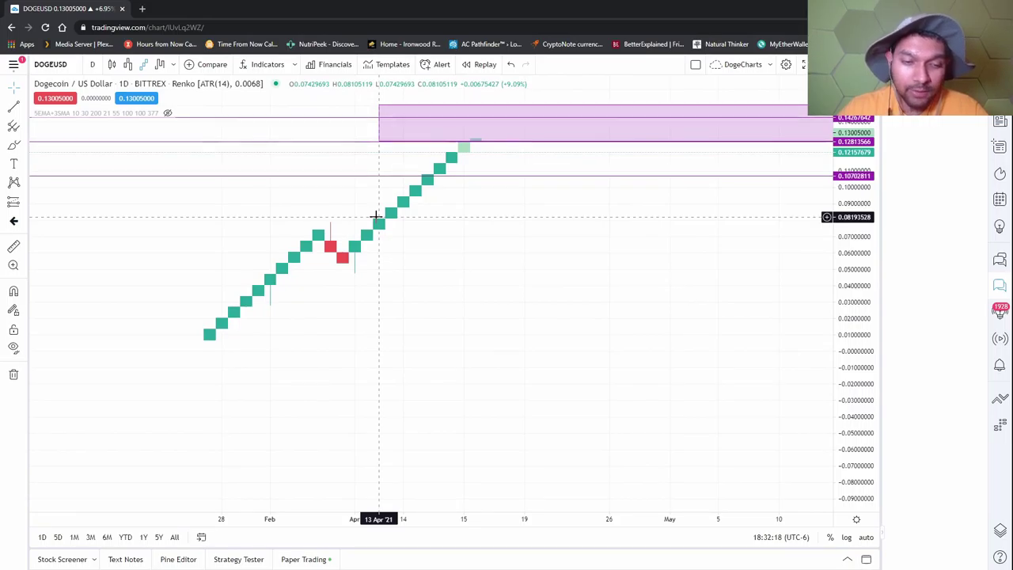
pyautogui.moveTo(494, 308); pyautogui.dragTo(485, 373)
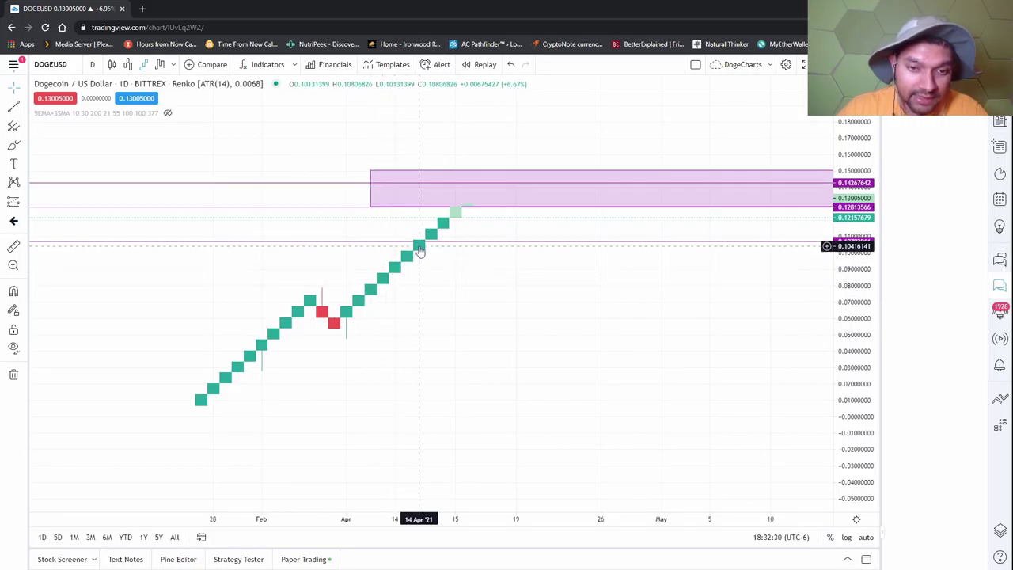
pyautogui.click(470, 209)
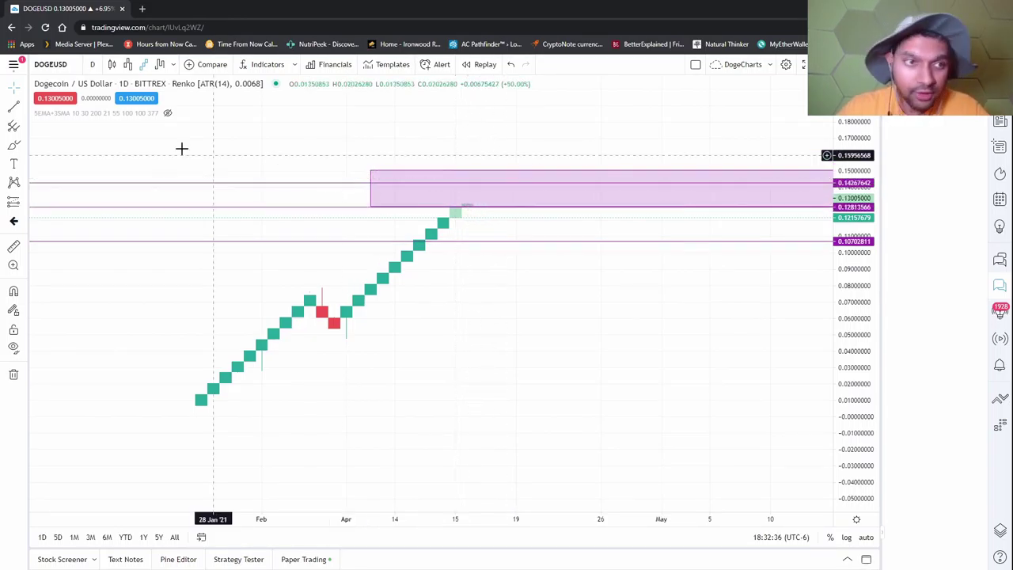
# Add the Stochastic indicator below the Dogecoin Renko chart and compress its scale to show the lines above the 80 level.
pyautogui.click(295, 65)
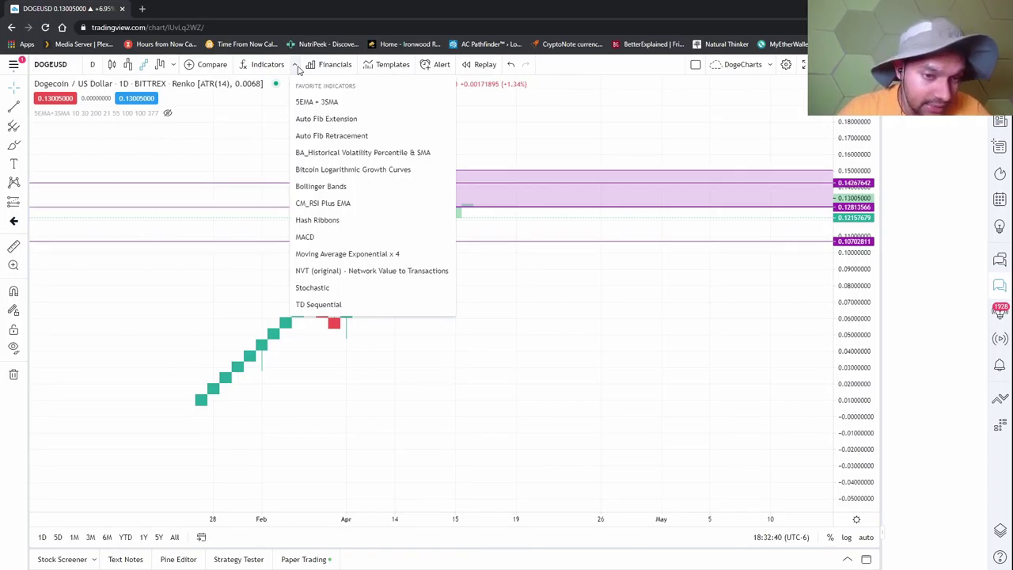
pyautogui.click(319, 290)
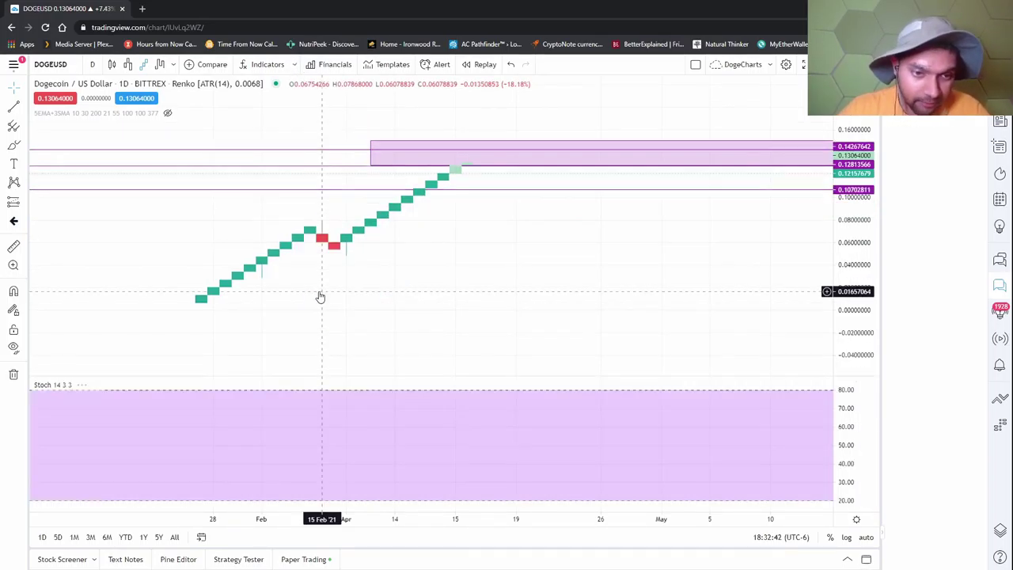
pyautogui.scroll(-3, 613, 459)
pyautogui.scroll(2, 696, 453)
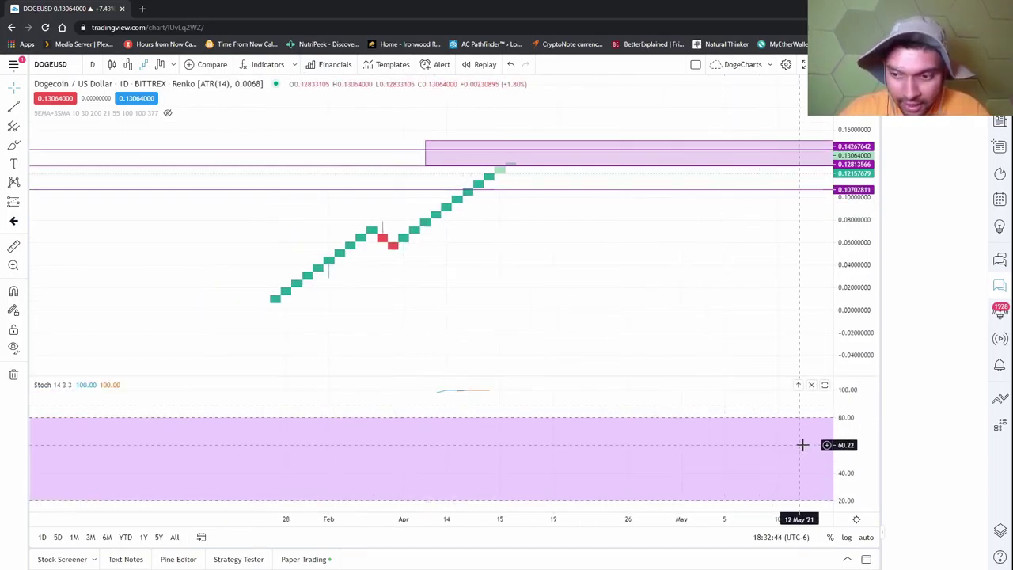
pyautogui.moveTo(852, 435); pyautogui.dragTo(852, 467)
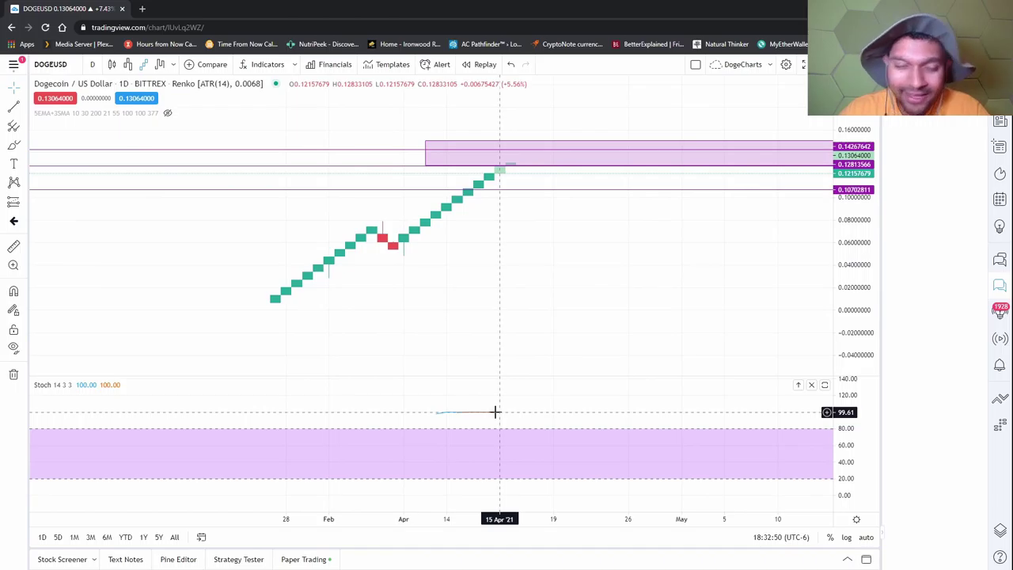
# Compare the Stochastic lines with Dogecoin price action in the candle and Line Break views.
pyautogui.click(111, 65)
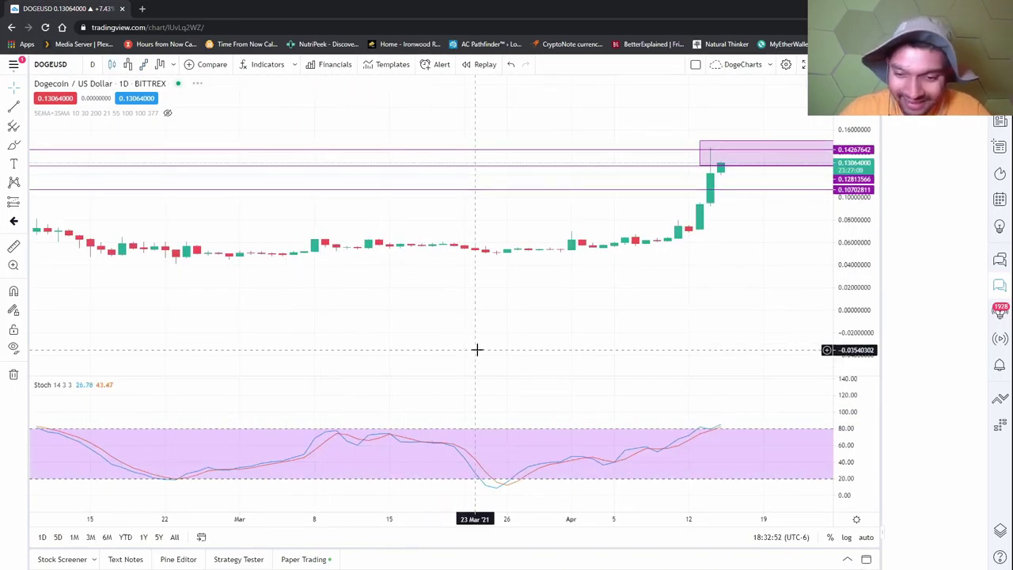
pyautogui.moveTo(586, 308); pyautogui.dragTo(341, 296)
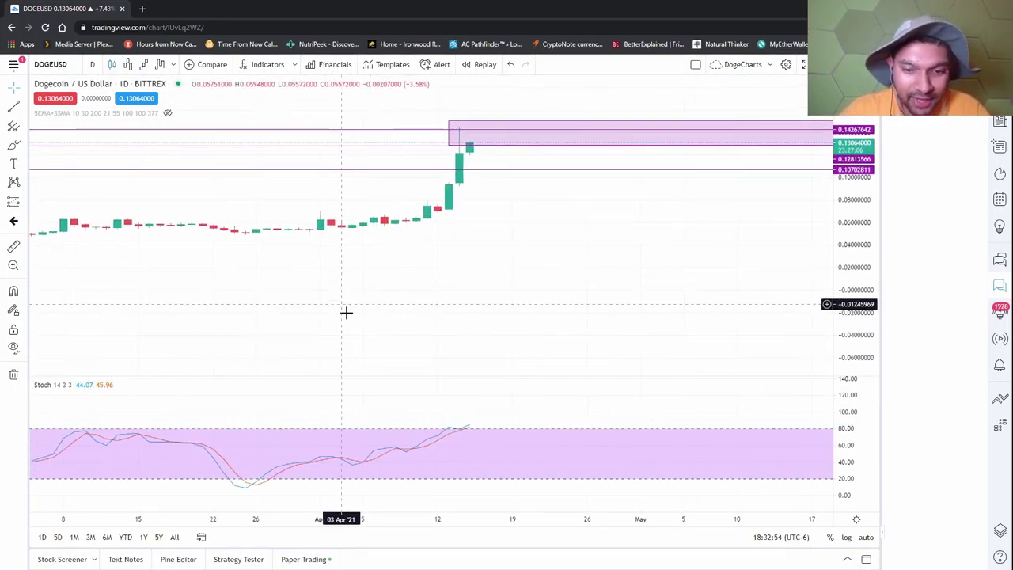
pyautogui.click(144, 65)
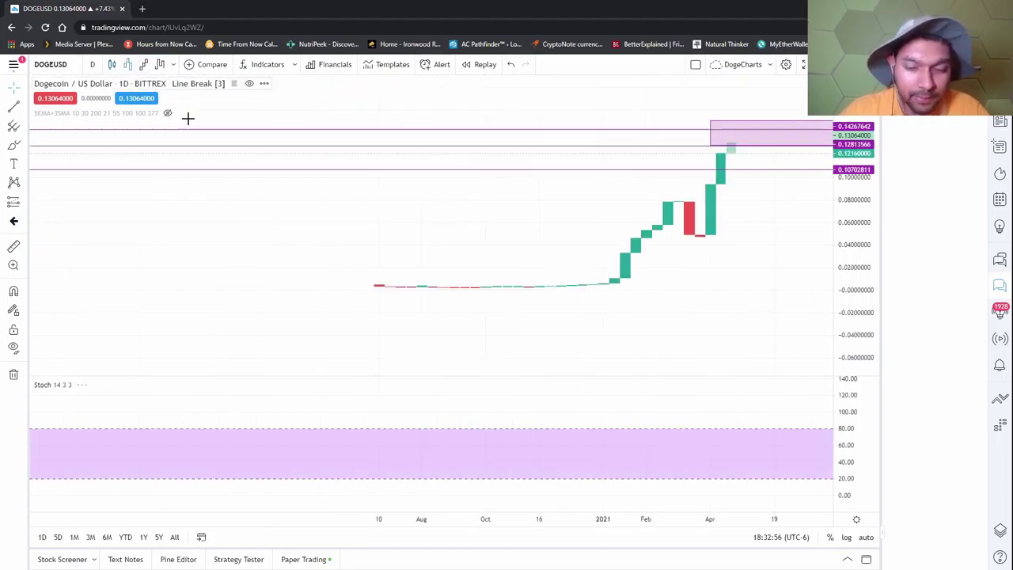
pyautogui.moveTo(651, 414); pyautogui.dragTo(531, 402)
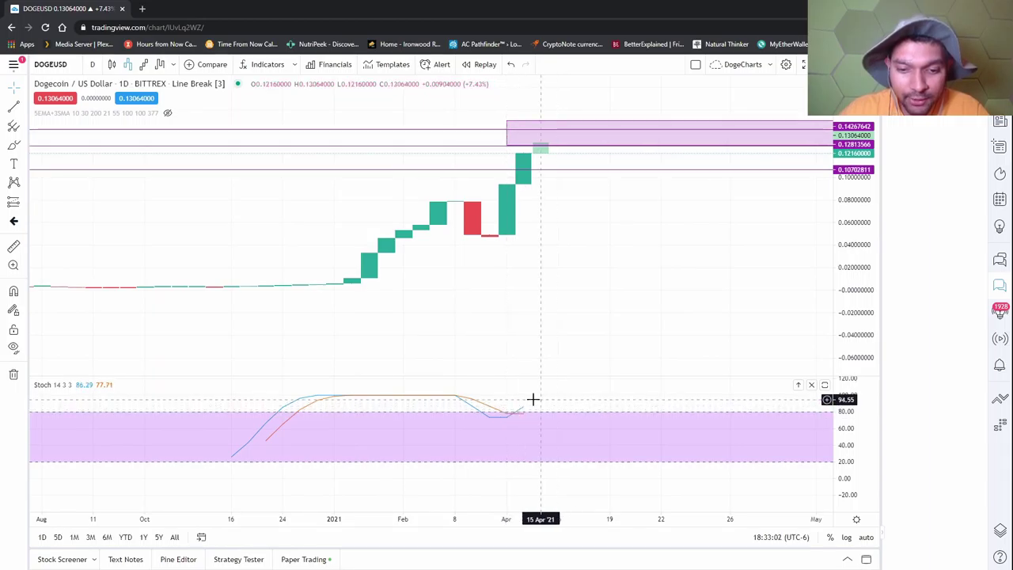
pyautogui.scroll(-2, 533, 400)
pyautogui.moveTo(566, 271); pyautogui.dragTo(485, 323)
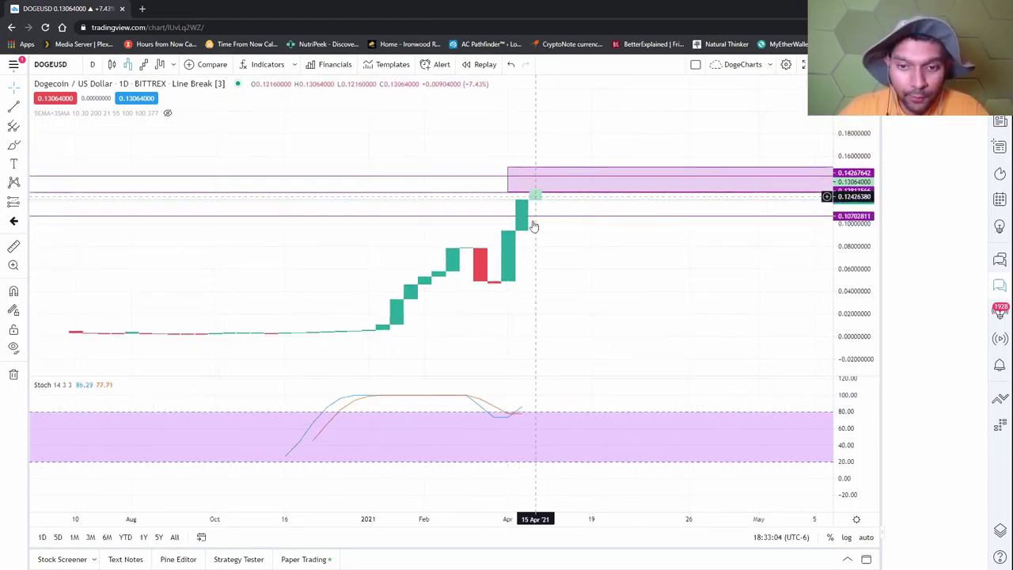
pyautogui.moveTo(603, 238); pyautogui.dragTo(777, 248)
pyautogui.moveTo(847, 165); pyautogui.dragTo(848, 242)
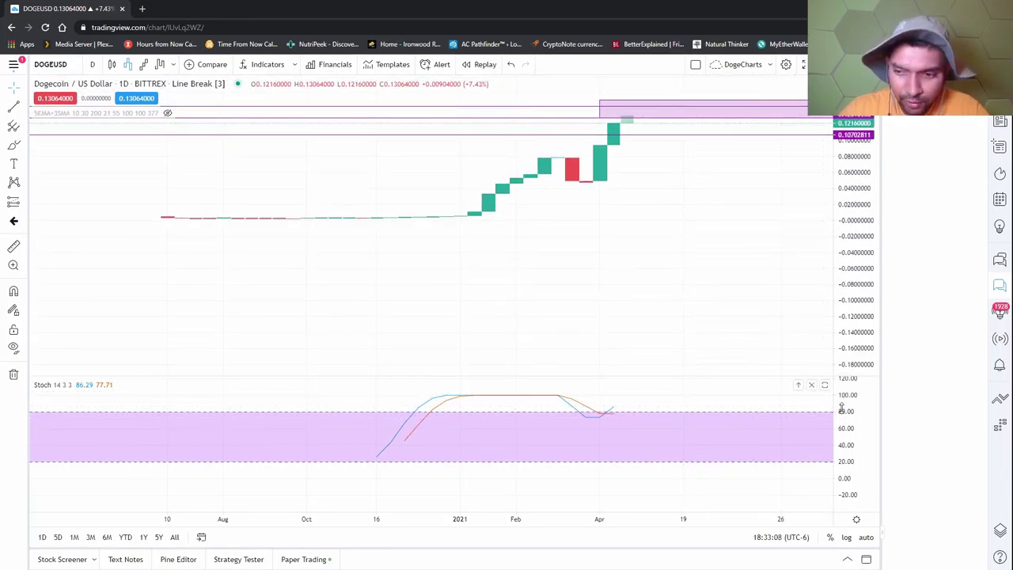
pyautogui.moveTo(840, 407); pyautogui.dragTo(847, 434)
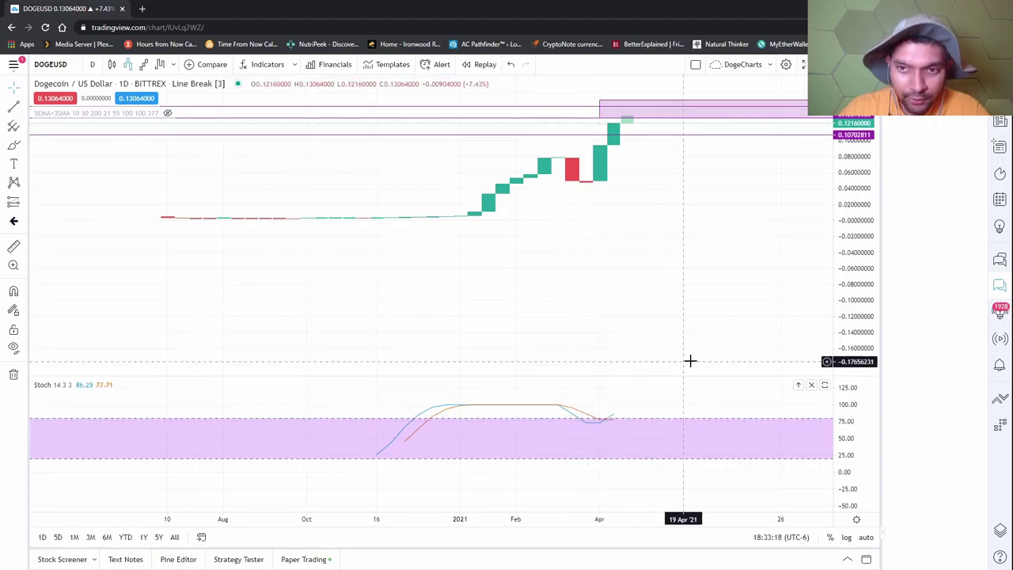
pyautogui.moveTo(667, 277); pyautogui.dragTo(595, 332)
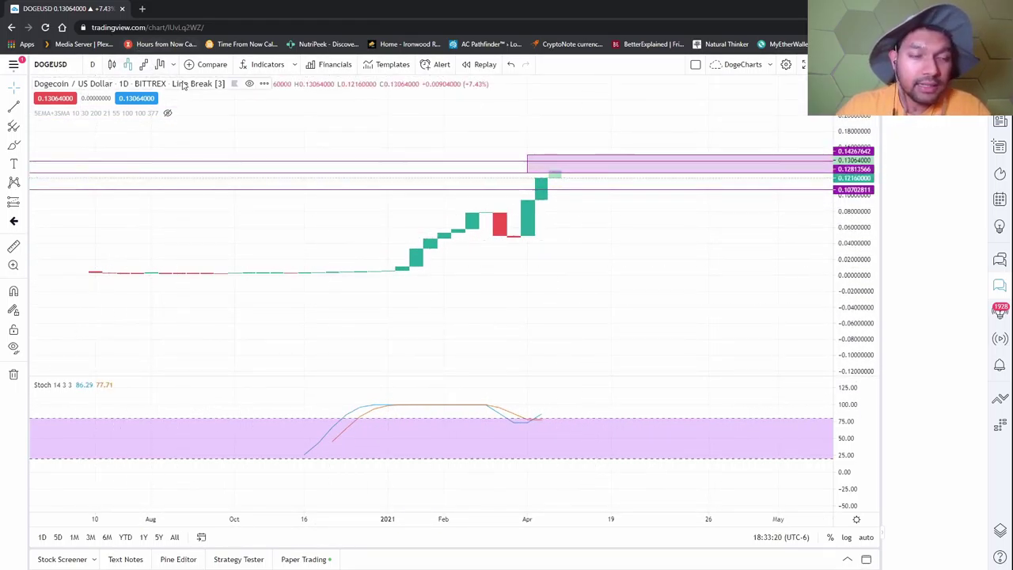
# Try Bollinger Bands on the Dogecoin Renko chart, switch to candles to compare, and remove the bands.
pyautogui.click(153, 68)
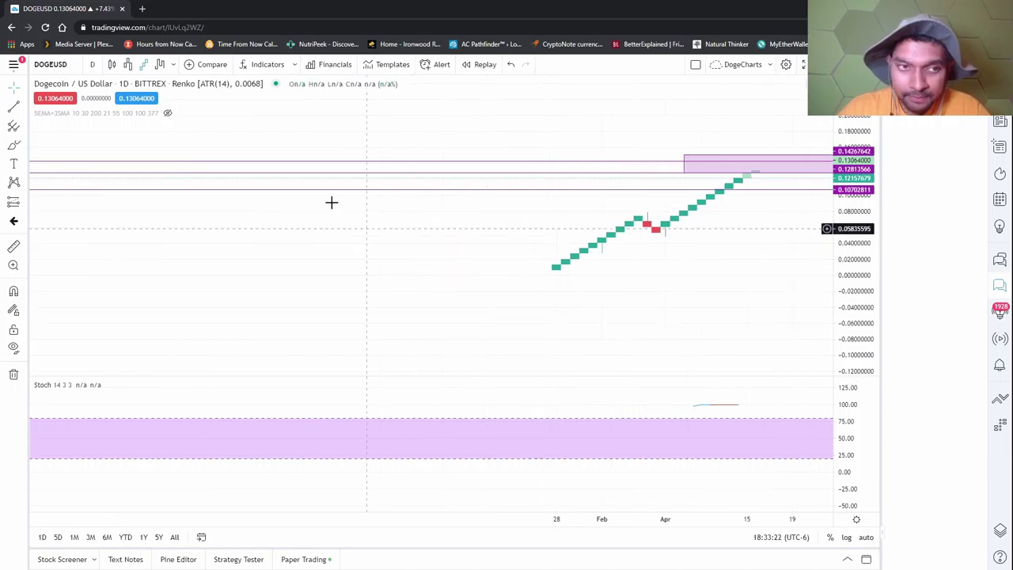
pyautogui.click(294, 65)
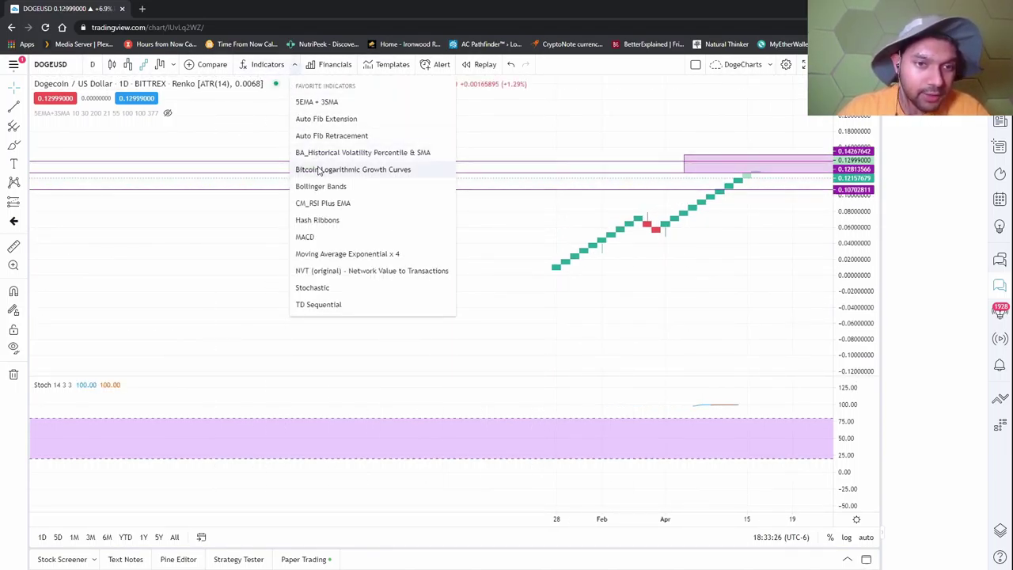
pyautogui.click(351, 188)
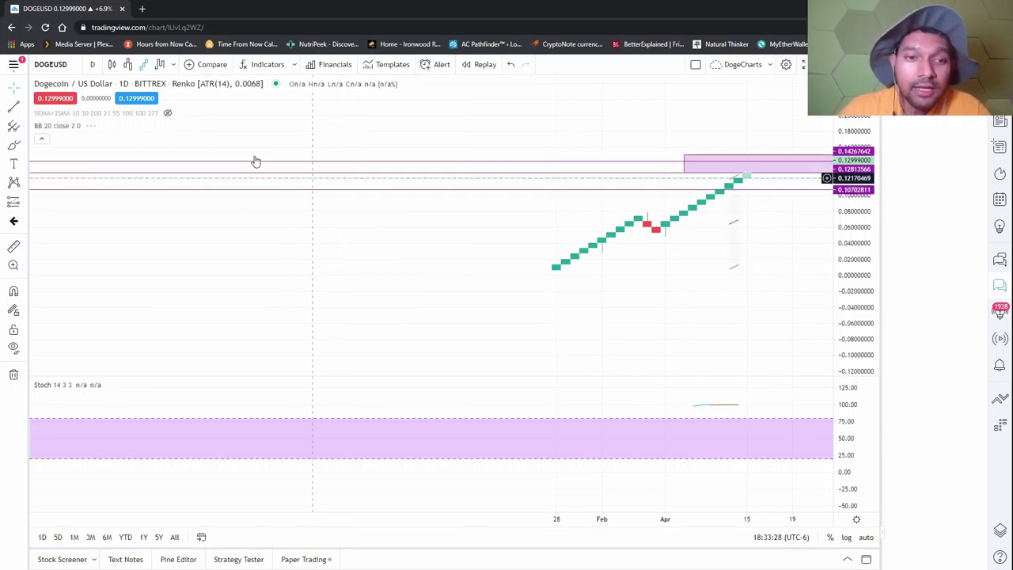
pyautogui.click(111, 67)
pyautogui.scroll(5, 554, 305)
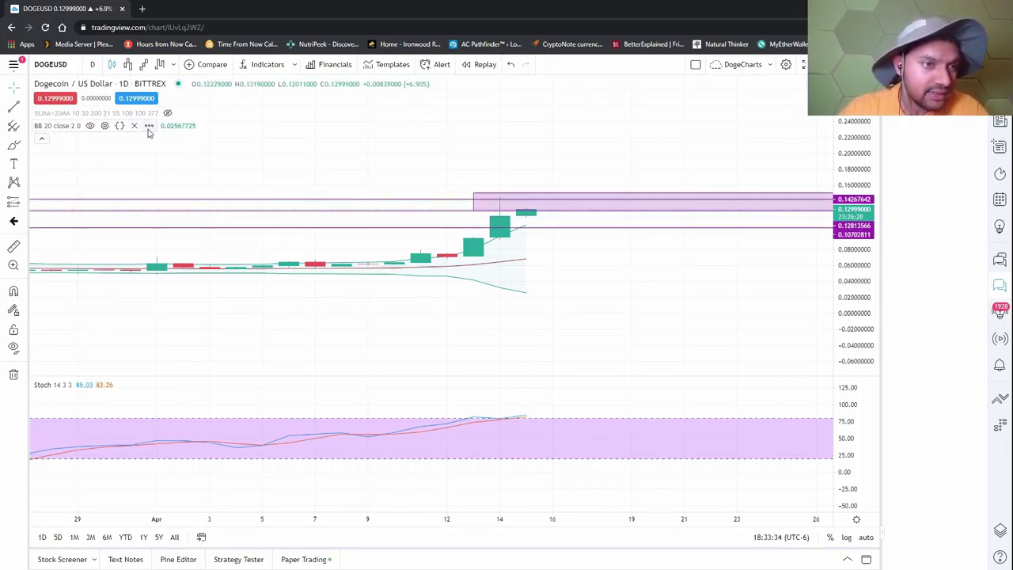
pyautogui.click(140, 127)
# Try the MACD and NVT (original) indicators on the Dogecoin candle chart and remove both.
pyautogui.click(294, 68)
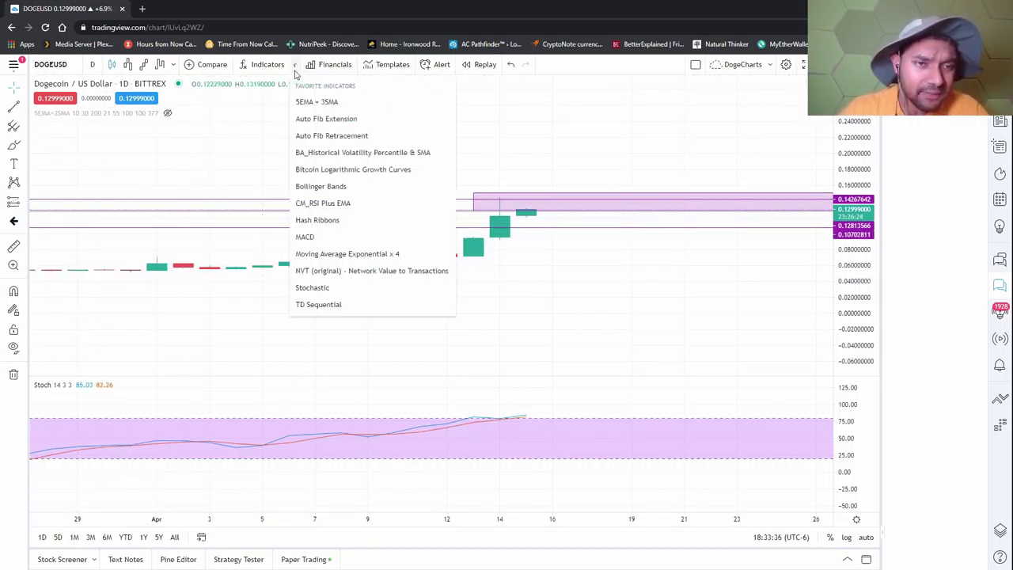
pyautogui.click(318, 236)
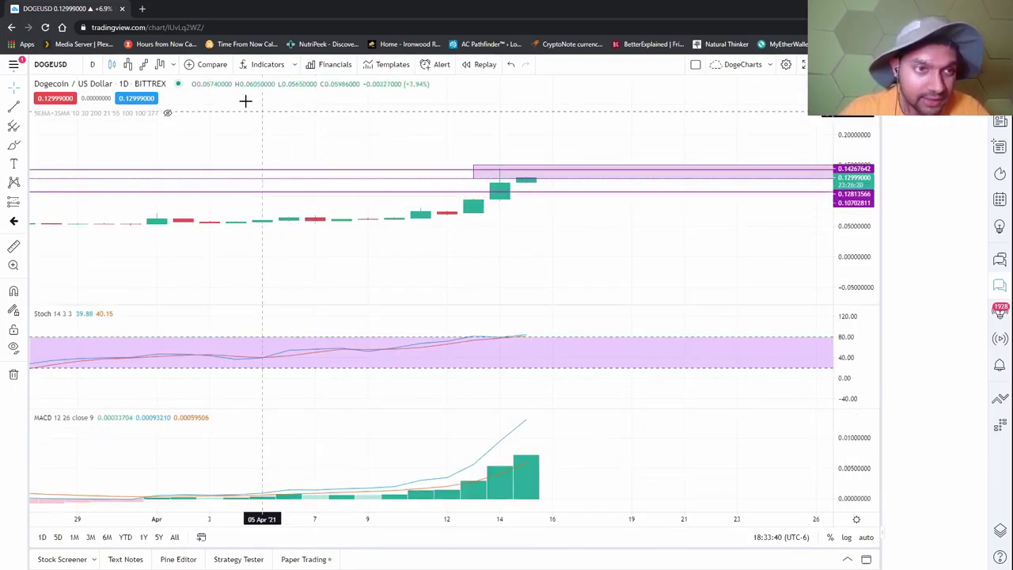
pyautogui.click(294, 68)
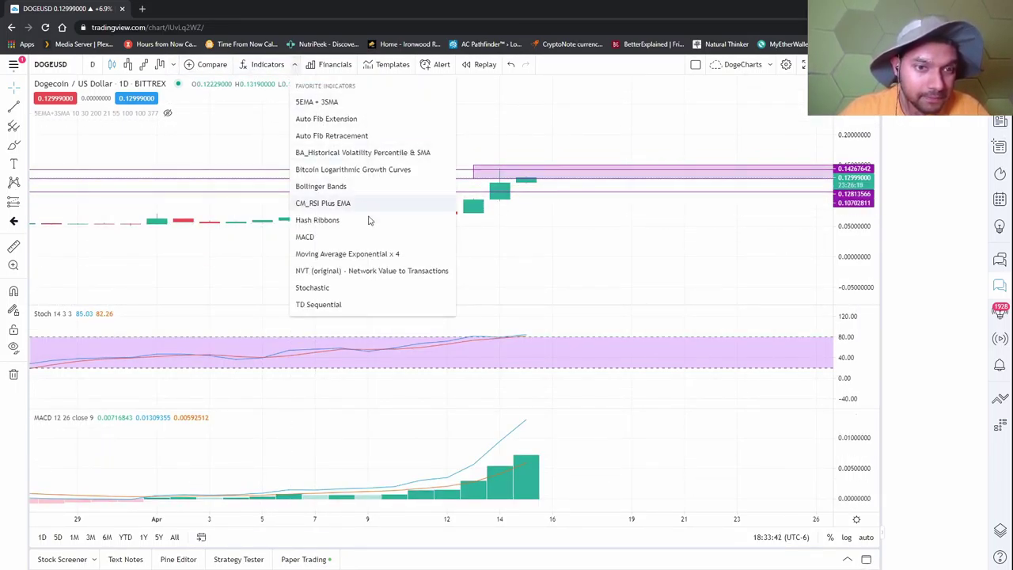
pyautogui.click(392, 273)
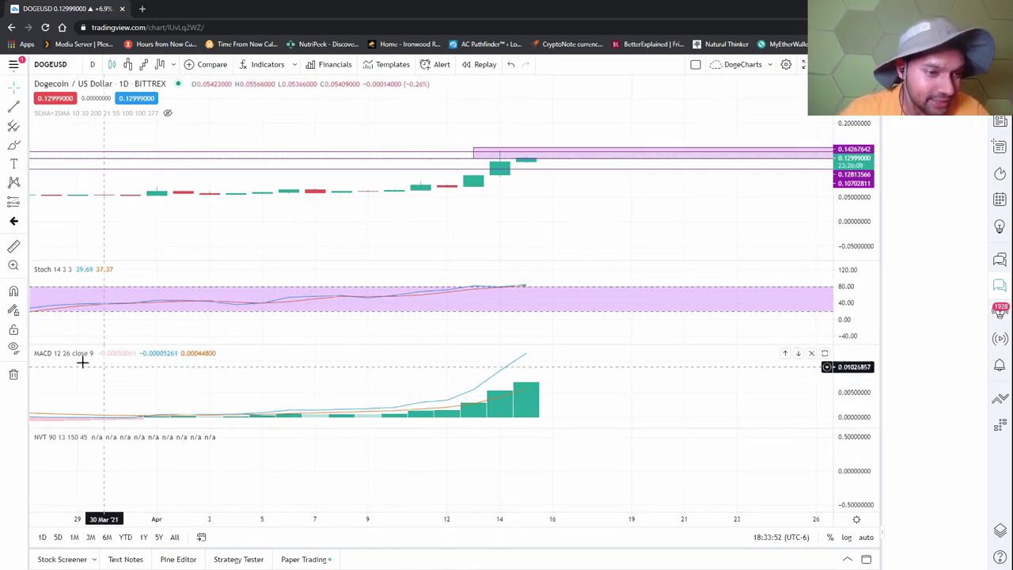
pyautogui.click(148, 353)
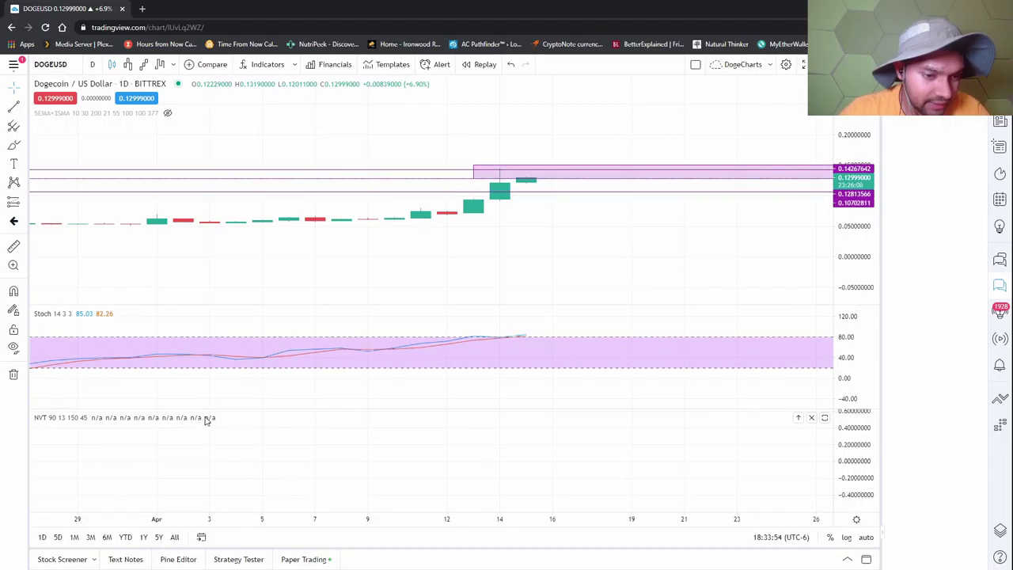
pyautogui.click(126, 418)
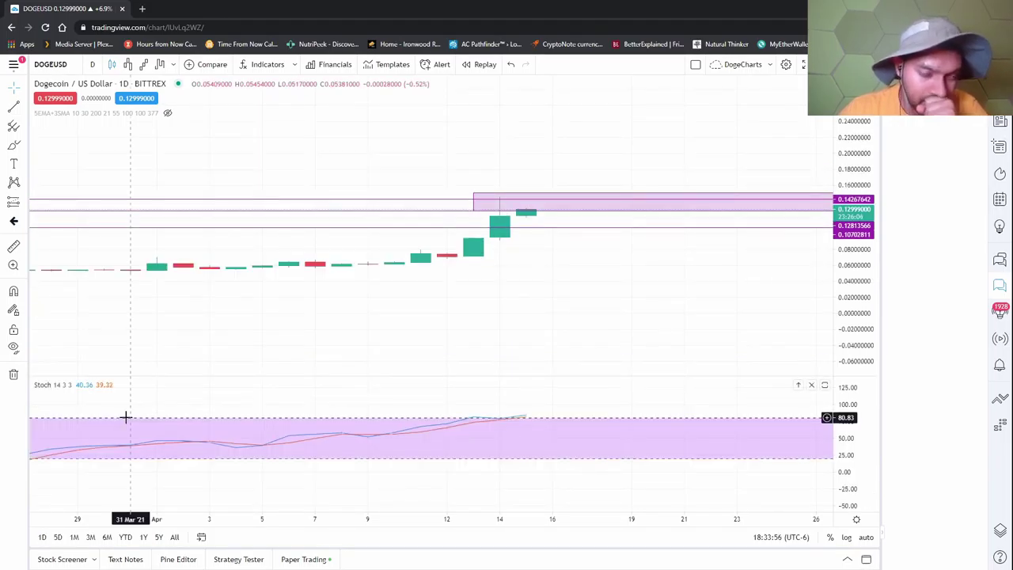
# Try the TD Sequential indicator on the Dogecoin candle chart and review its counts back to December 2020.
pyautogui.click(294, 64)
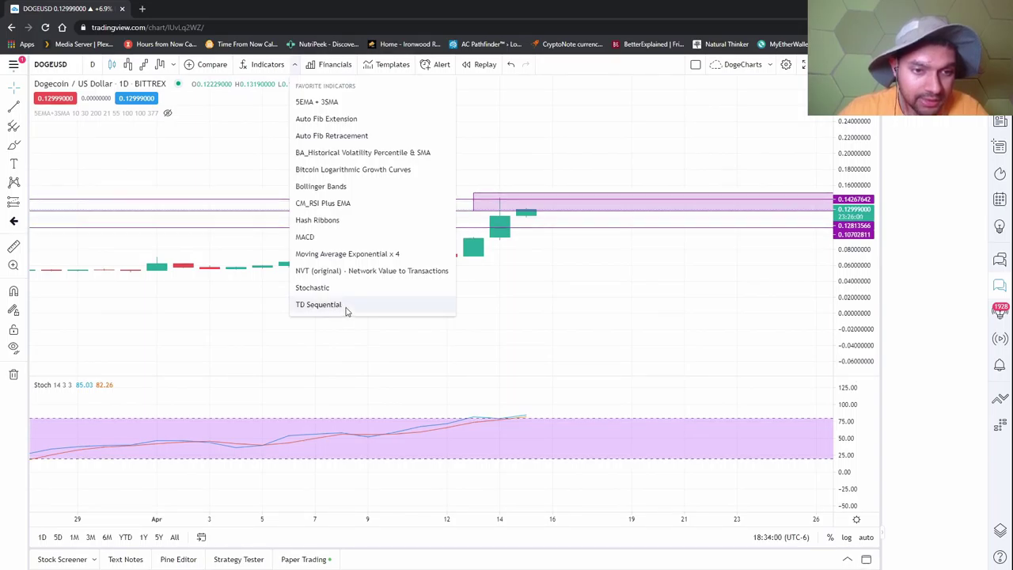
pyautogui.click(318, 305)
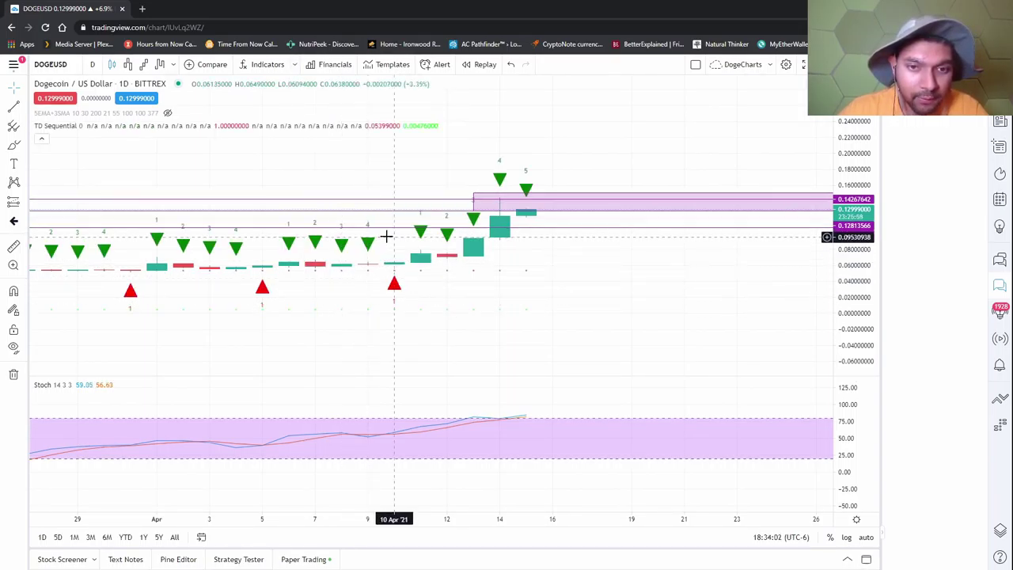
pyautogui.scroll(-2, 554, 317)
pyautogui.scroll(2, 554, 316)
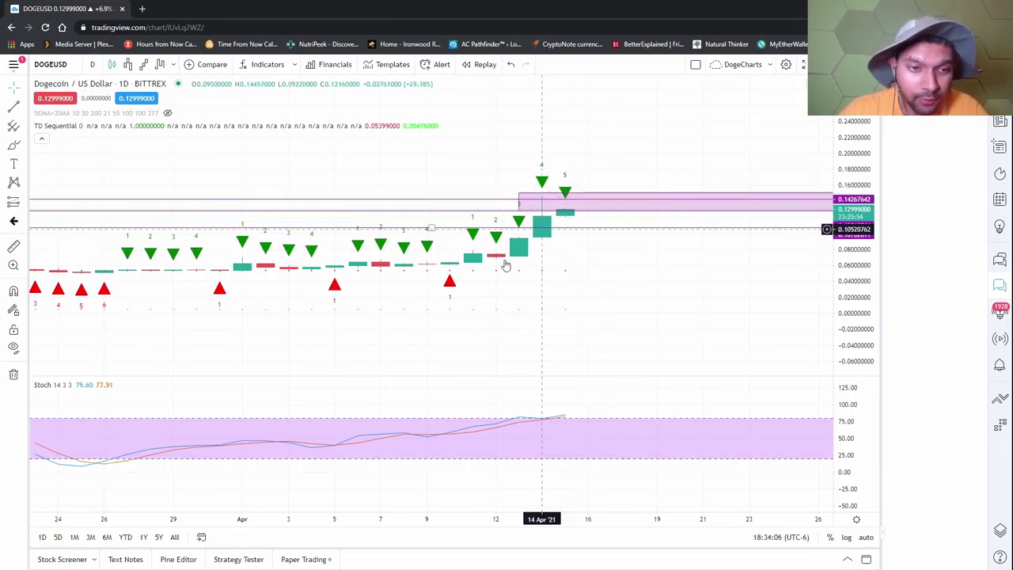
pyautogui.scroll(-3, 480, 285)
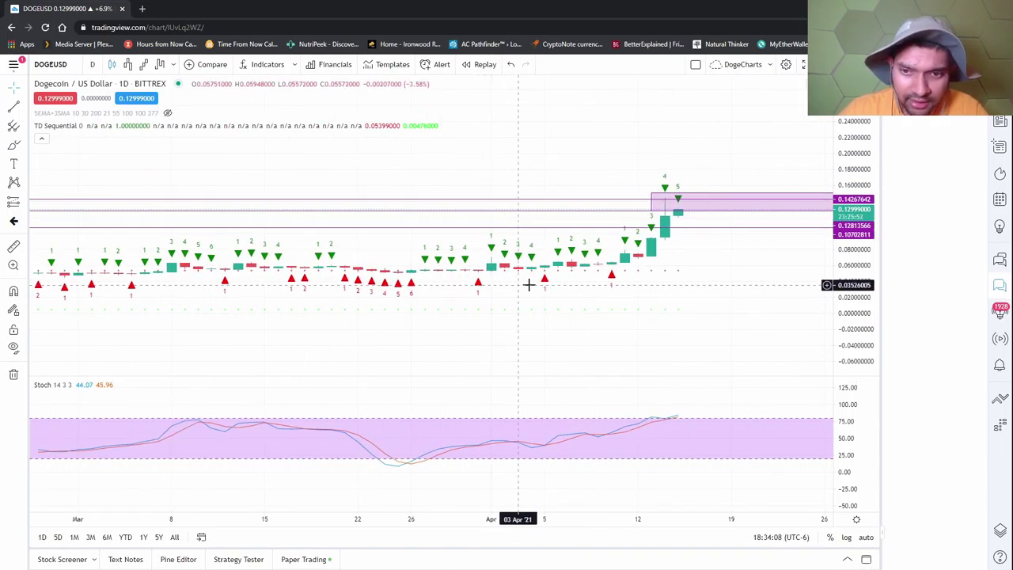
pyautogui.scroll(-4, 409, 312)
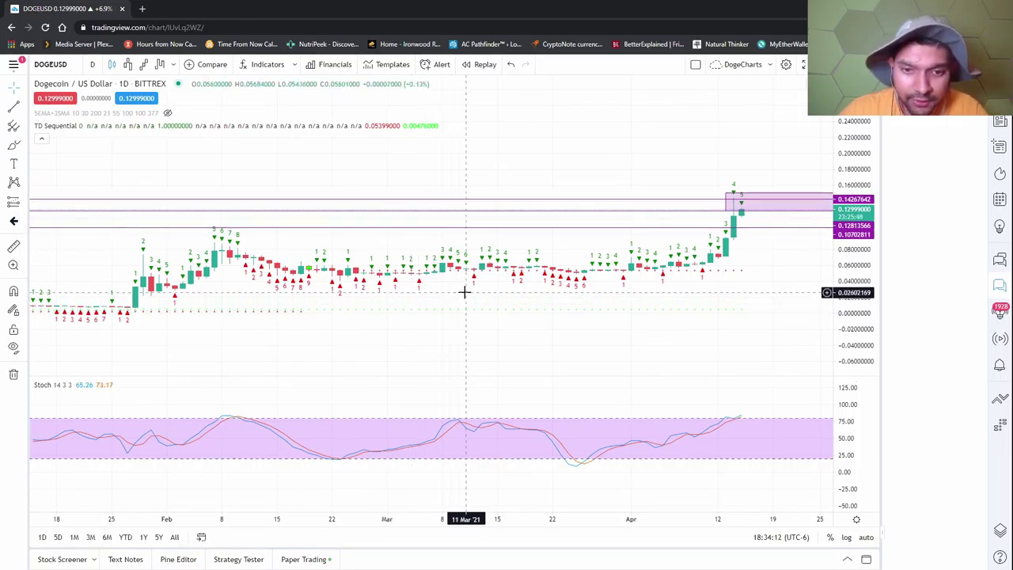
pyautogui.scroll(-3, 464, 292)
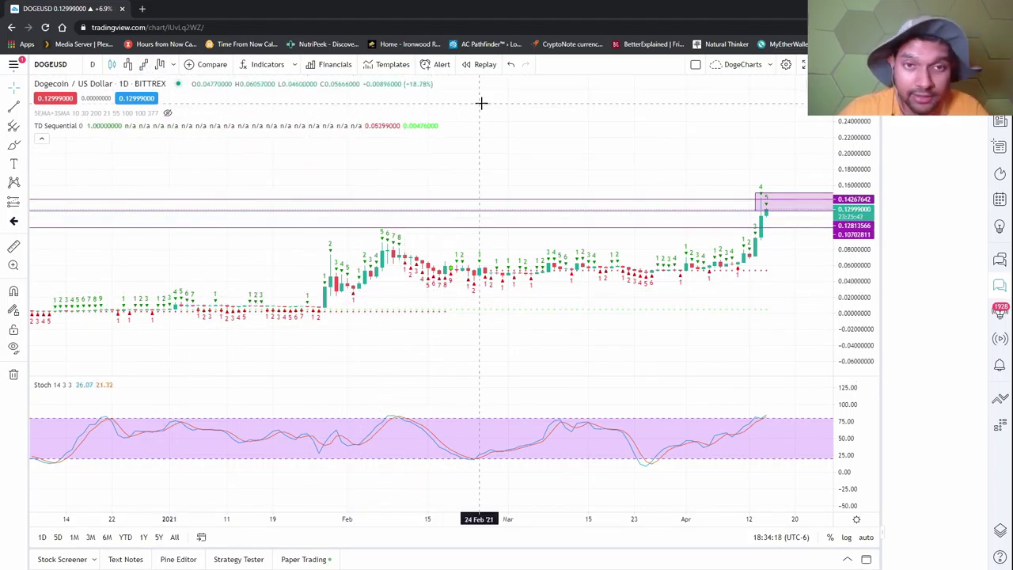
# Remove every TD Sequential instance, including the duplicate, from the Dogecoin candle chart.
pyautogui.click(285, 65)
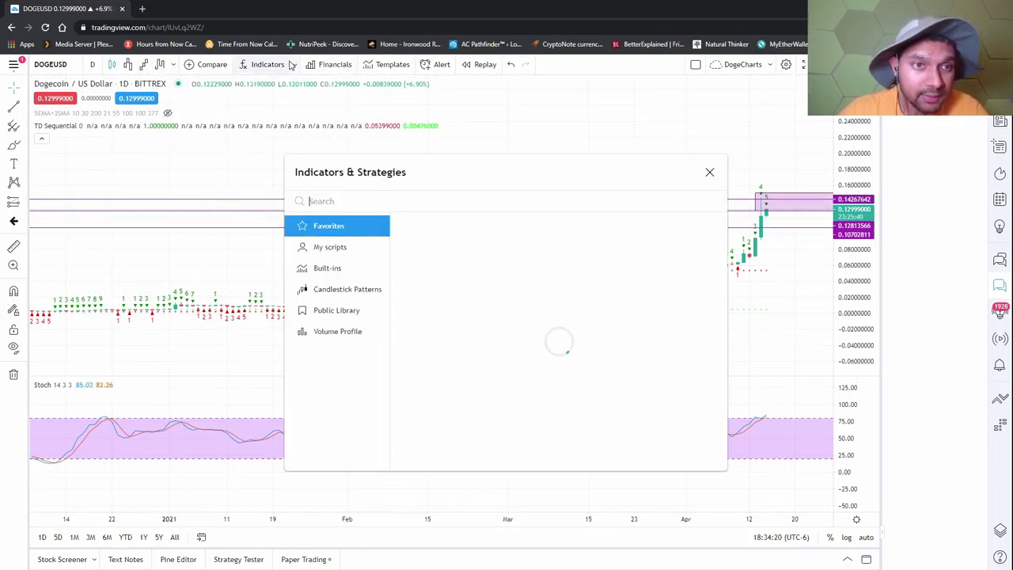
pyautogui.click(293, 65)
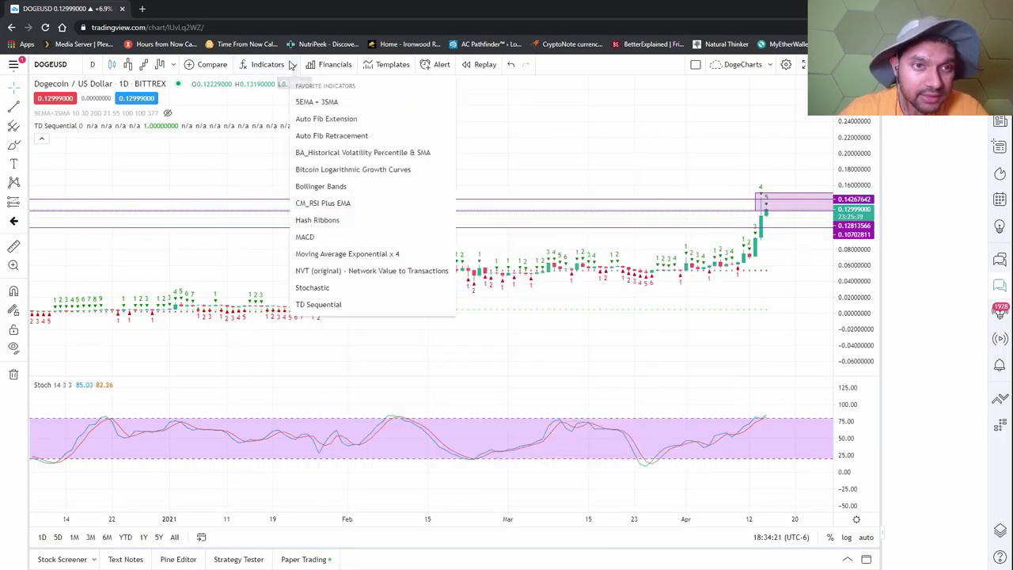
pyautogui.click(384, 304)
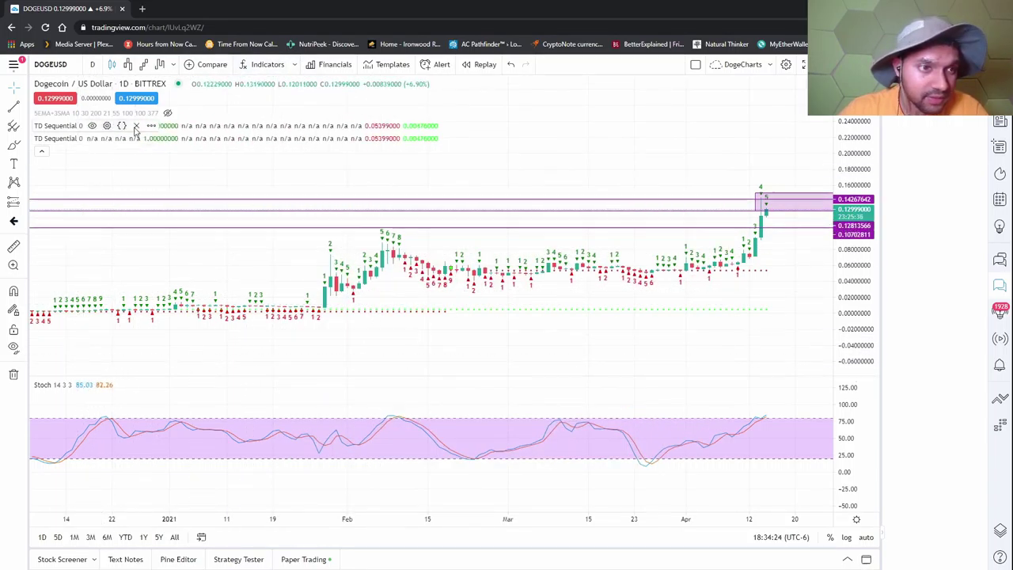
pyautogui.click(135, 139)
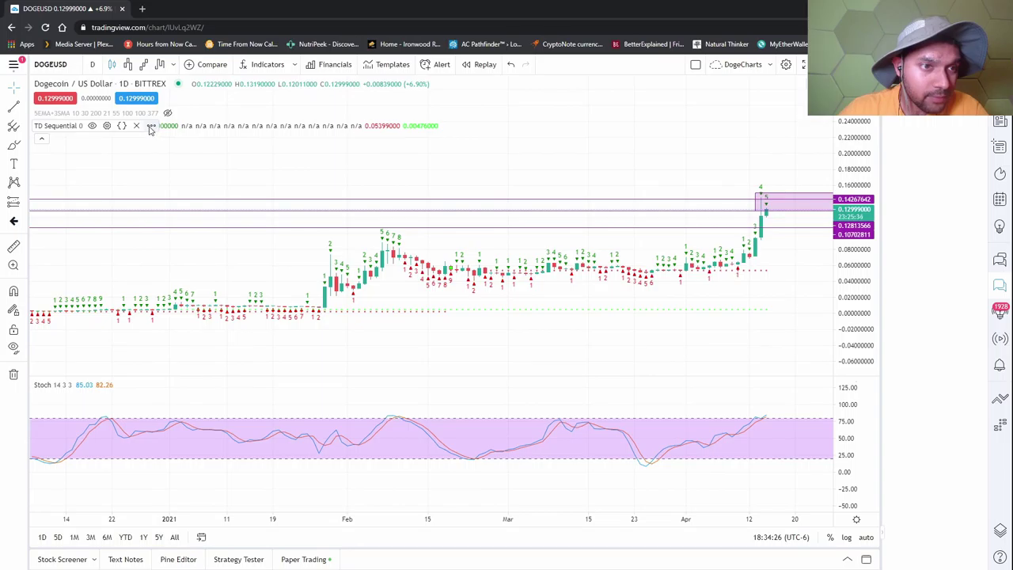
pyautogui.click(136, 126)
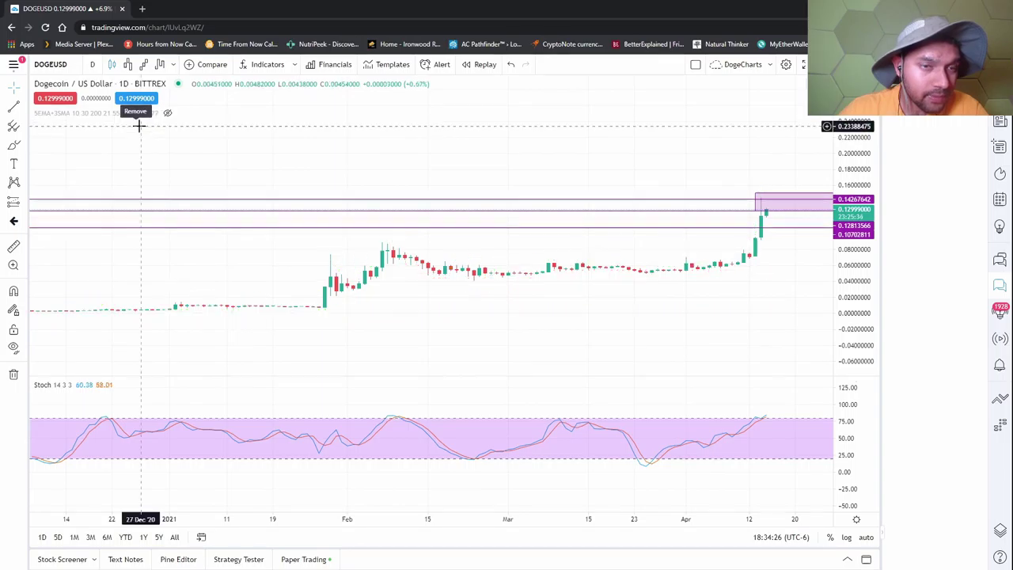
# Add the CM_RSI Plus EMA indicator below the Dogecoin Stochastic and check it in the Kagi and candle views.
pyautogui.click(295, 66)
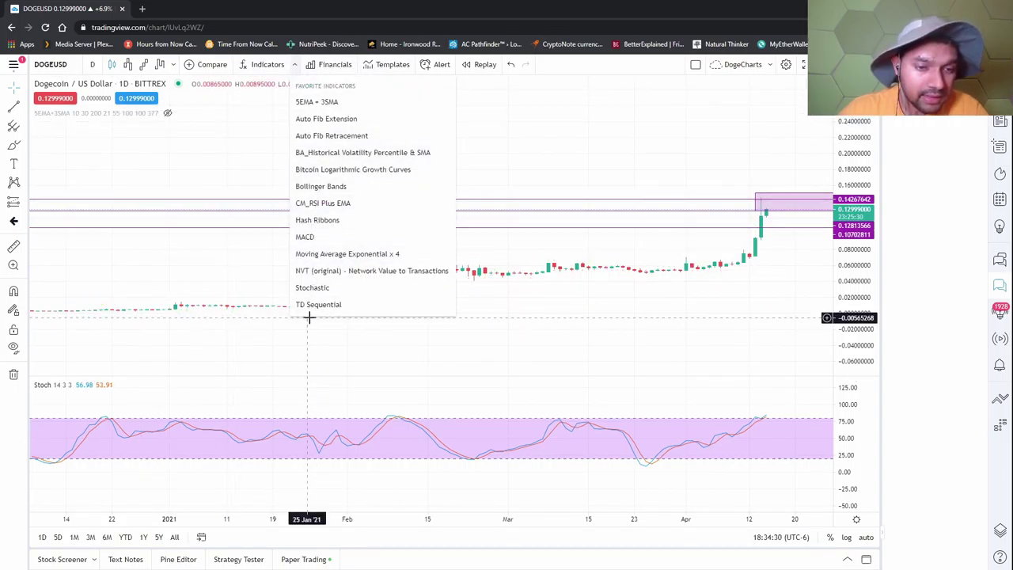
pyautogui.click(331, 202)
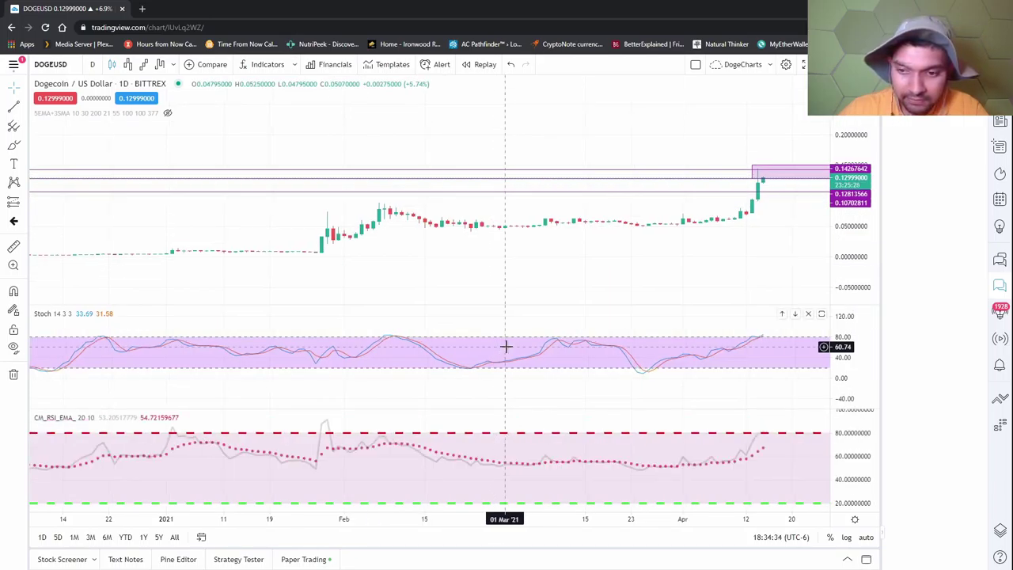
pyautogui.moveTo(536, 287); pyautogui.dragTo(325, 263)
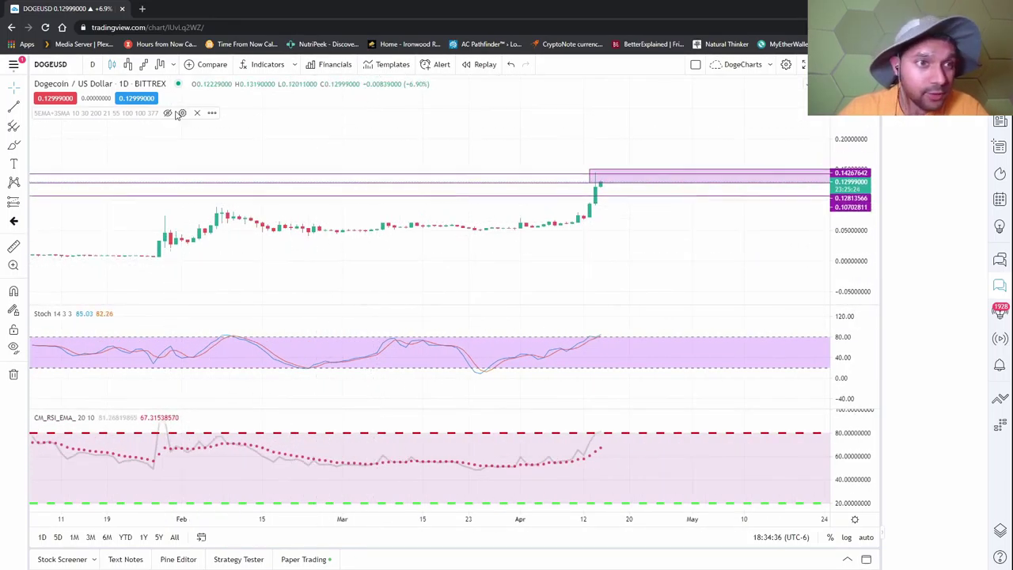
pyautogui.click(160, 64)
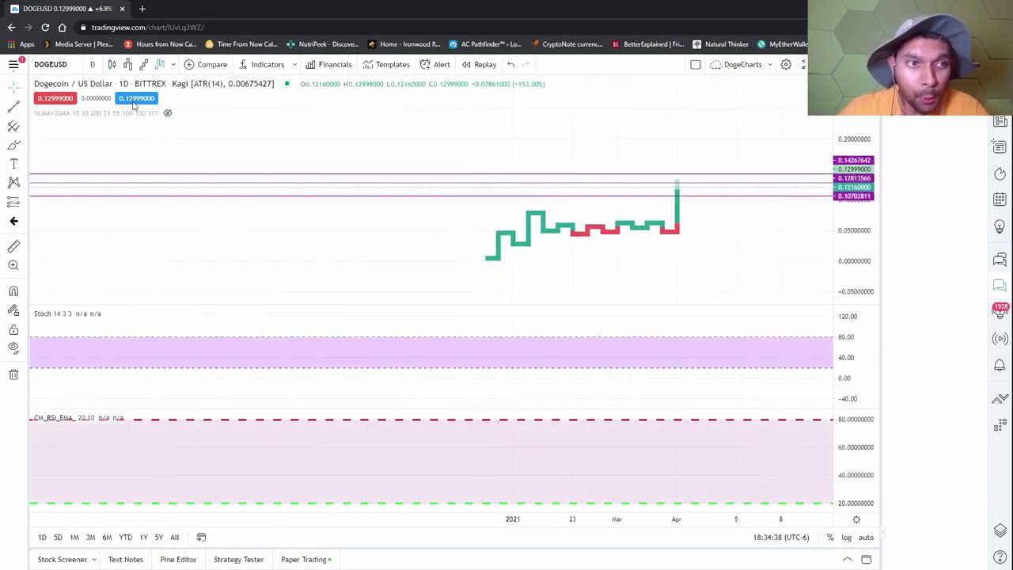
pyautogui.click(127, 65)
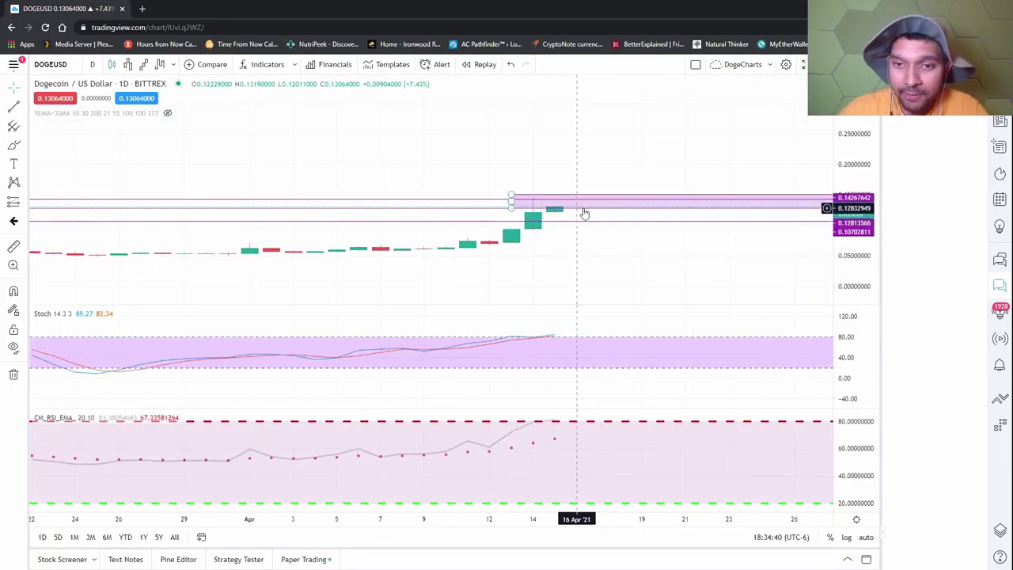